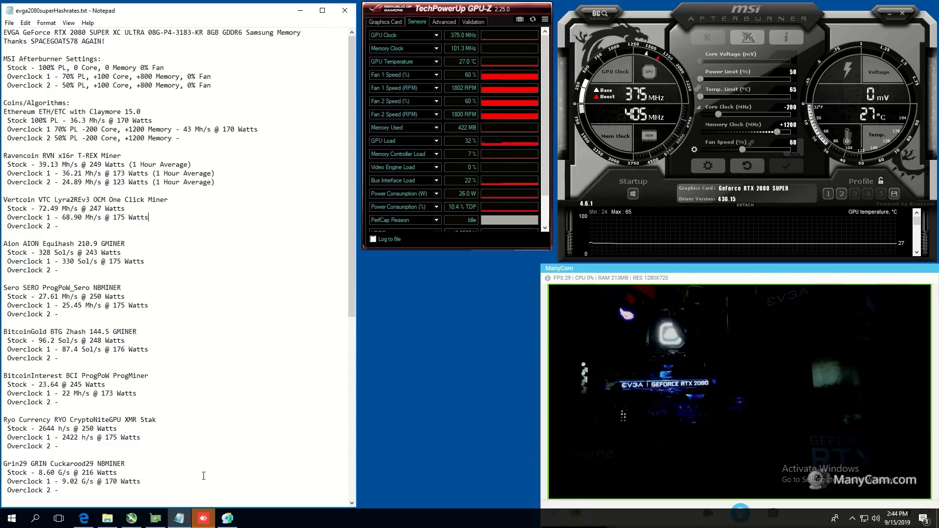
- Switch to Edge to examine the EVGA RTX 2080 SUPER XC ULTRA specifications and the GPU Hashrate Videos playlist, then return to the notes
left_click(84, 518)
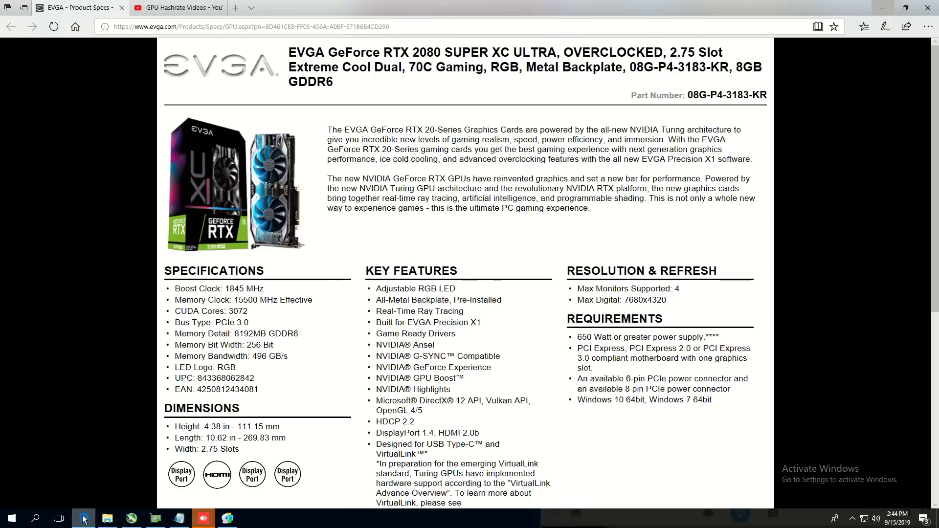
left_click(180, 8)
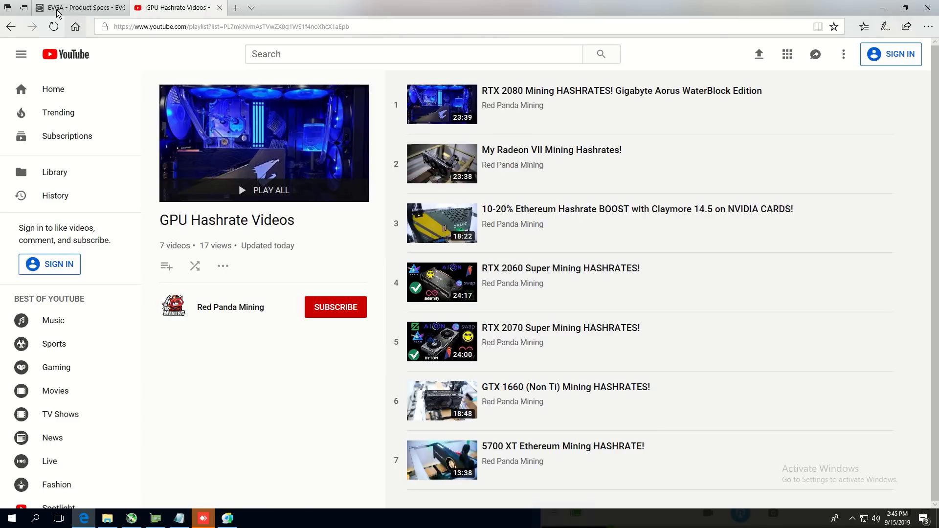
left_click(73, 8)
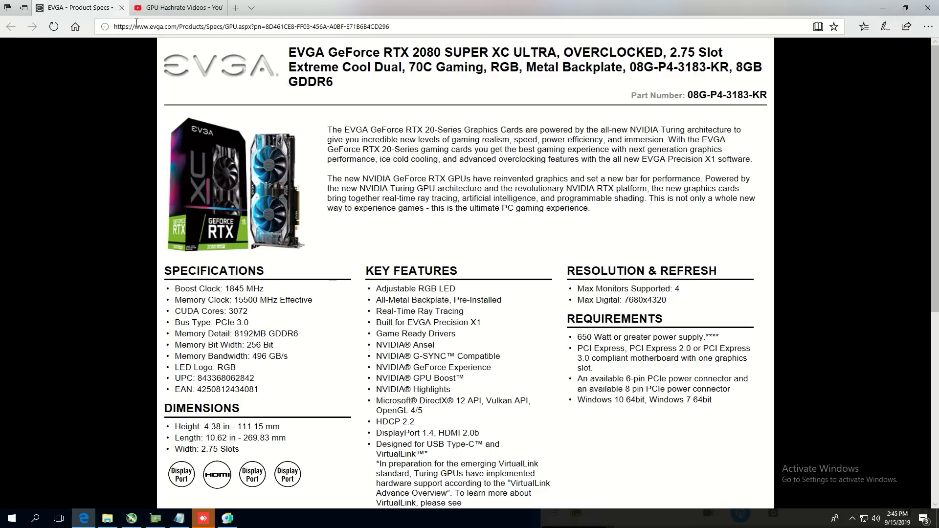
left_click(168, 9)
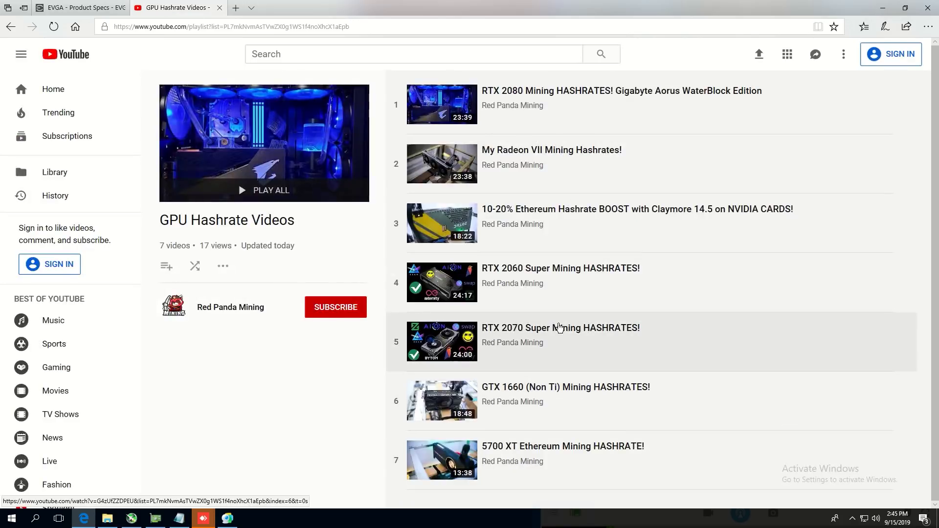
left_click(76, 7)
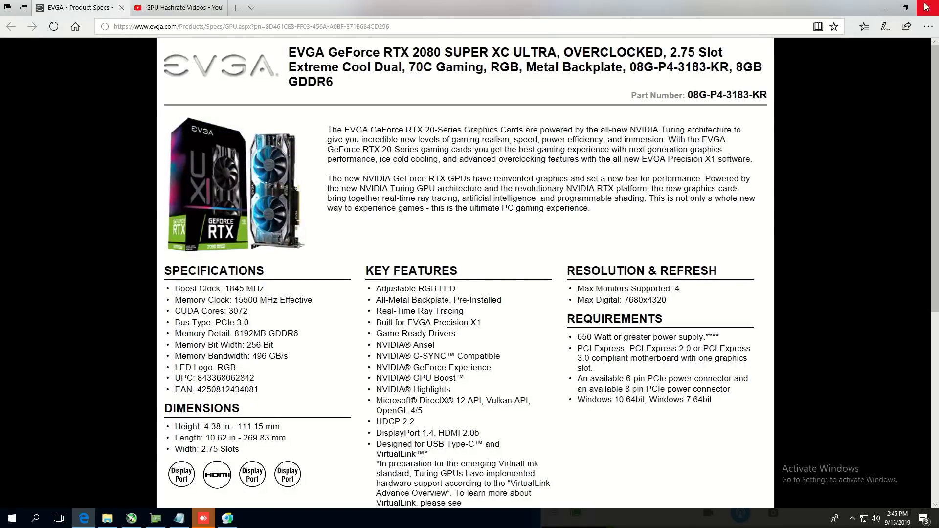
left_click(884, 9)
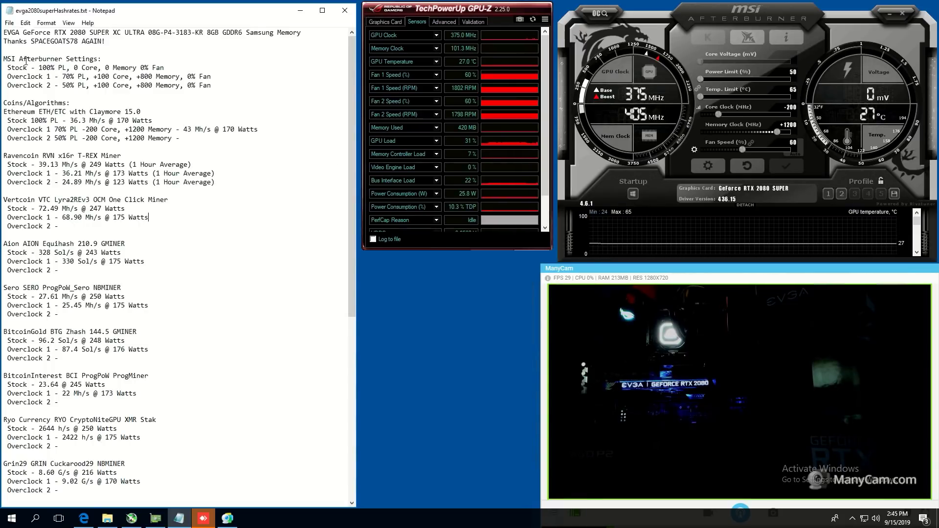
- Examine the MSI Afterburner settings for Stock, Overclock 1 and Overclock 2 in the hashrate notes
left_click_drag(4, 60, 103, 60)
left_click(10, 68)
left_click_drag(10, 68, 79, 63)
left_click_drag(8, 76, 59, 69)
left_click_drag(7, 88, 54, 76)
left_click(9, 75)
left_click_drag(4, 75, 48, 76)
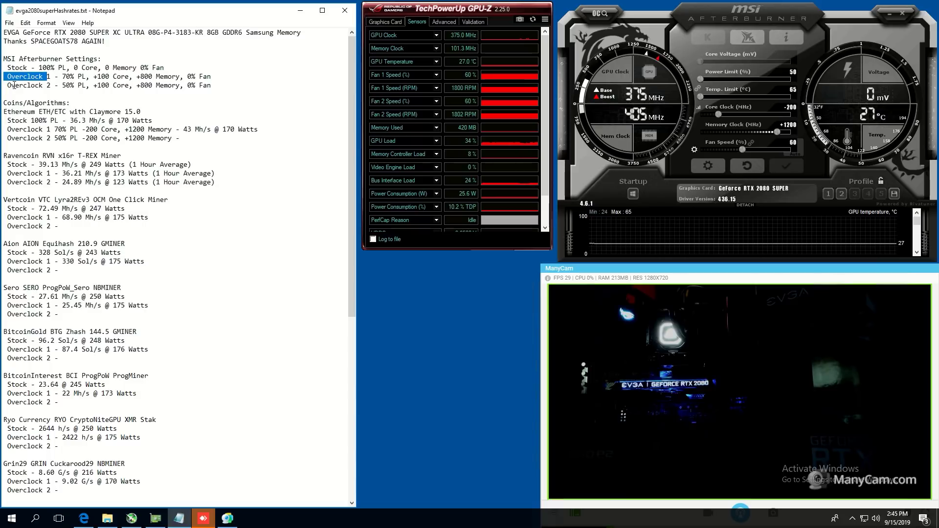
left_click(60, 77)
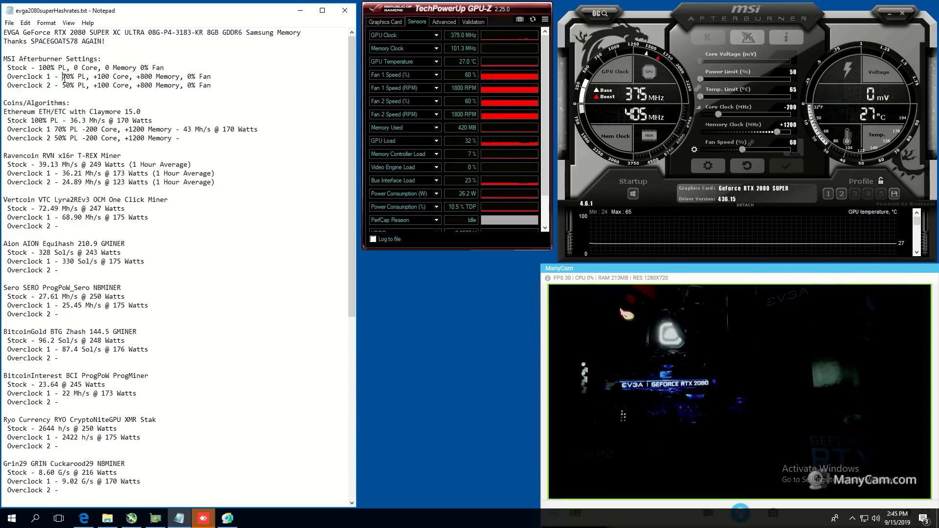
left_click_drag(64, 77, 94, 87)
left_click(93, 86)
- Review the coin results through the end of the hashrate notes, including the Ethereum Overclock 1 memory setting
scroll(101, 223, "down", 11)
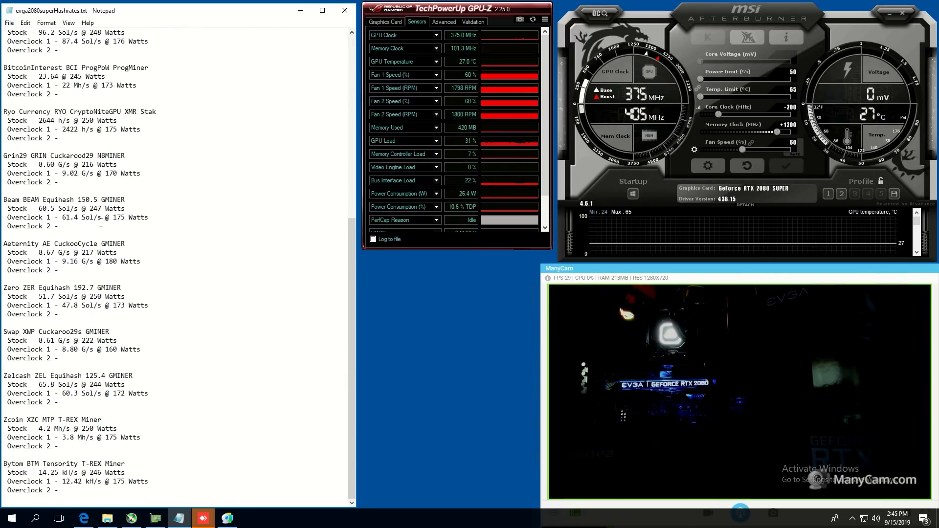
scroll(101, 223, "up", 11)
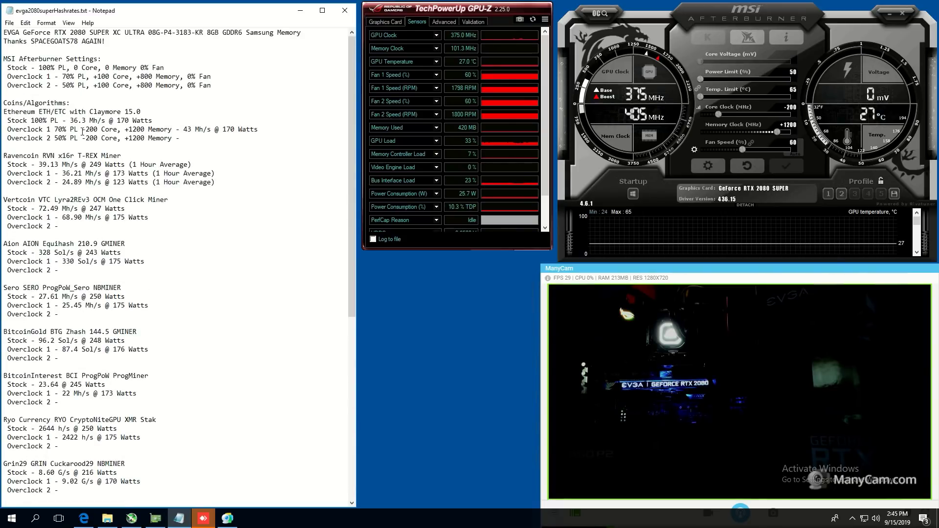
left_click_drag(122, 130, 176, 134)
left_click(176, 133)
type("-")
scroll(125, 199, "down", 12)
scroll(125, 199, "up", 10)
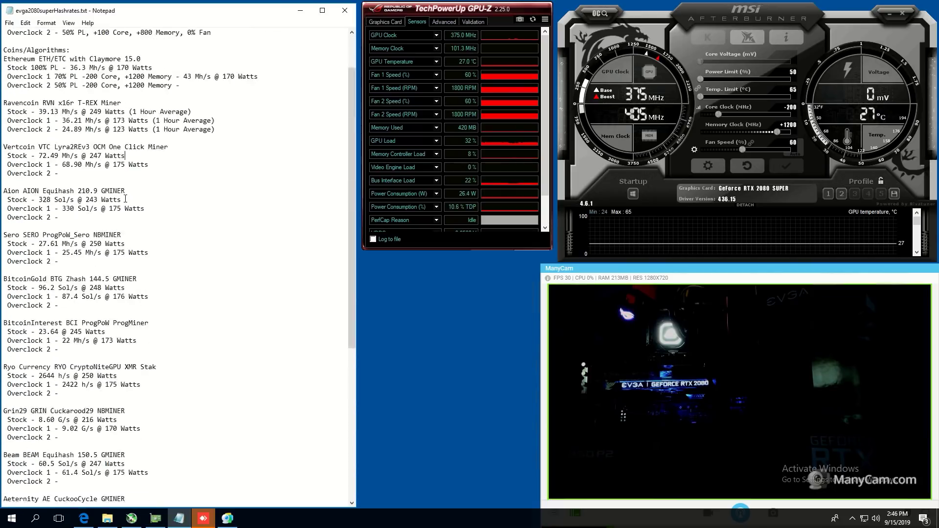
scroll(125, 200, "up", 2)
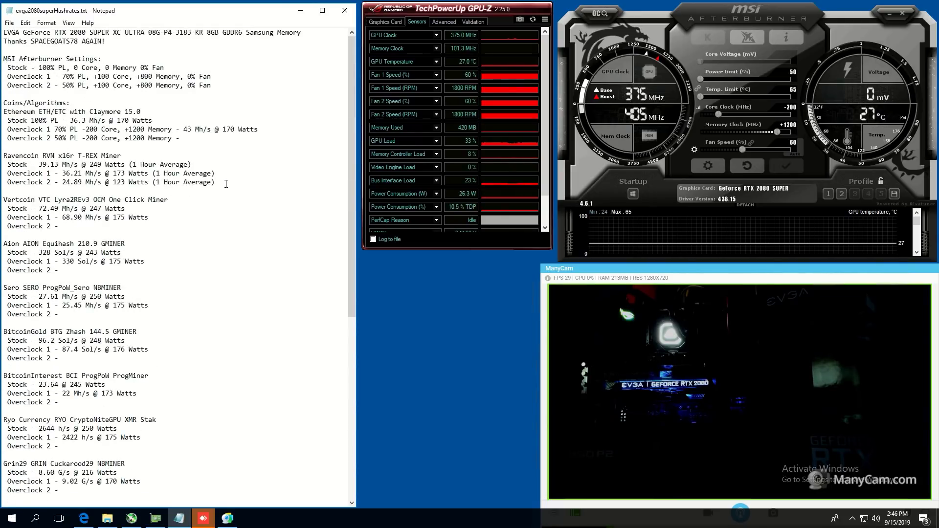
- Examine the Ravencoin one-hour averages and the Ethereum Overclock 2 settings in the hashrate notes
left_click_drag(226, 184, 3, 155)
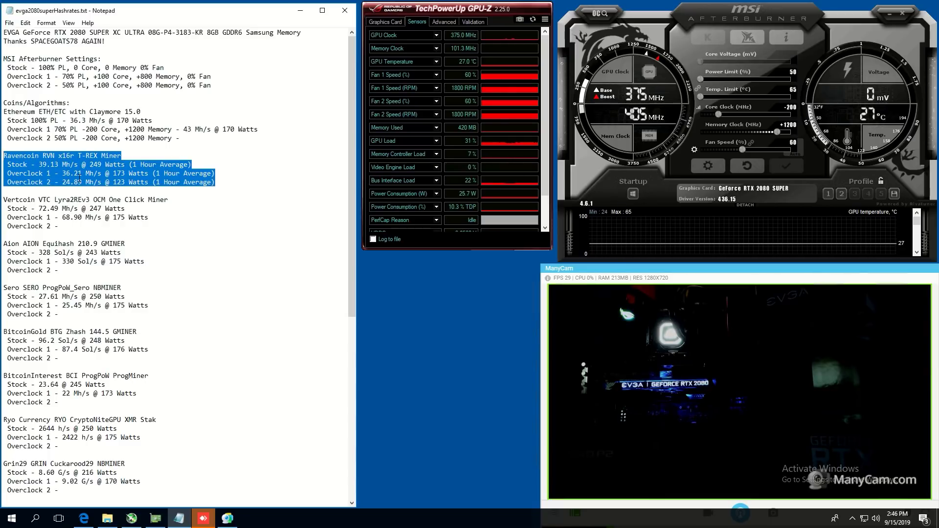
left_click(207, 179)
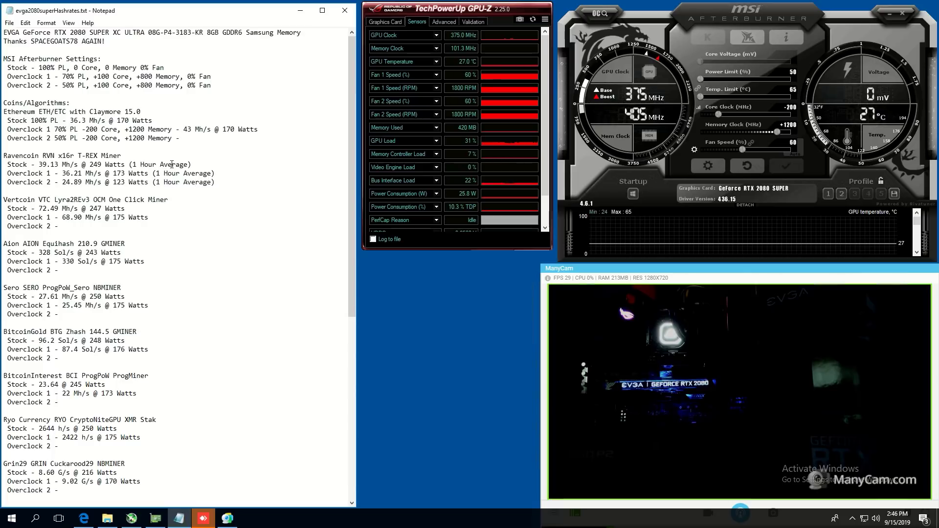
left_click_drag(37, 160, 220, 186)
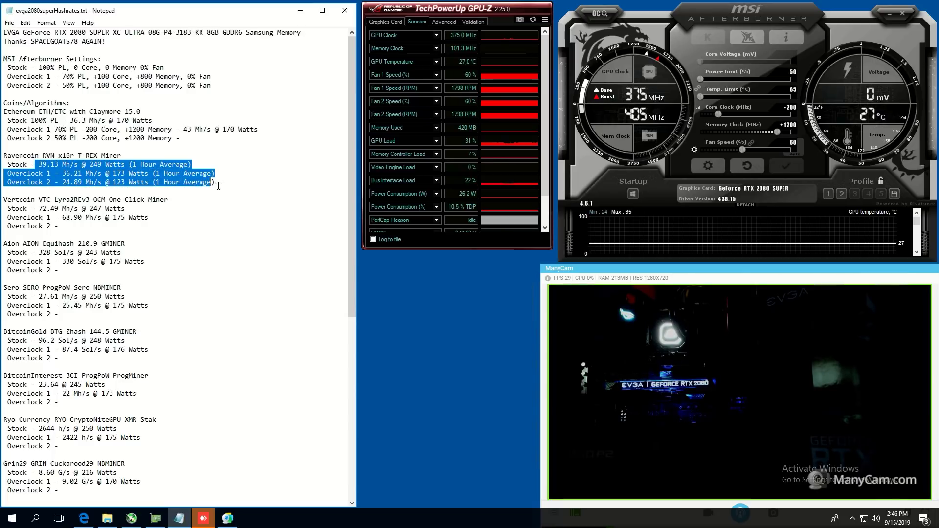
left_click(220, 186)
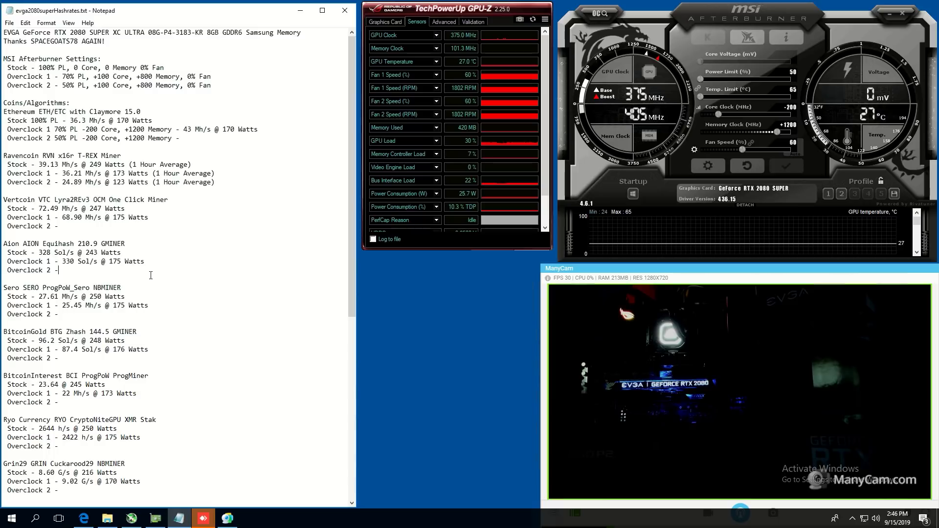
left_click(195, 138)
left_click_drag(8, 139, 186, 145)
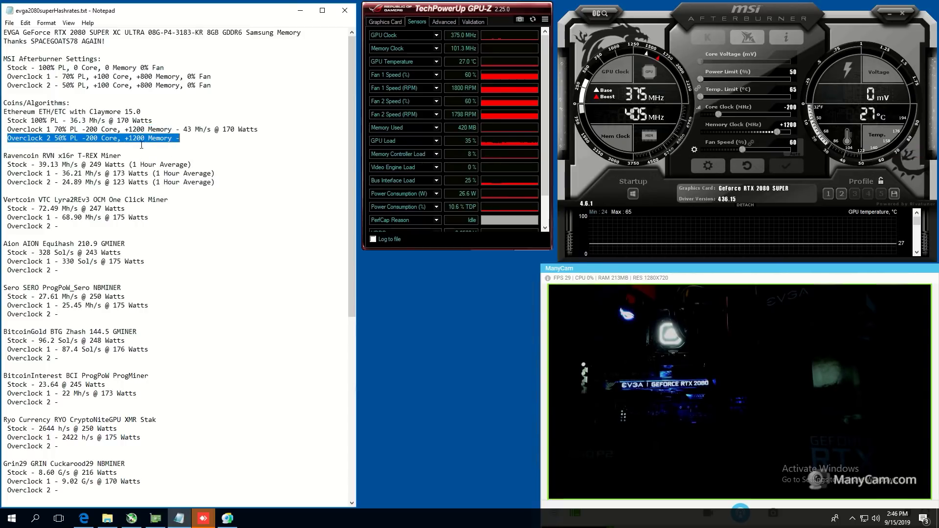
left_click_drag(54, 138, 185, 138)
left_click(193, 139)
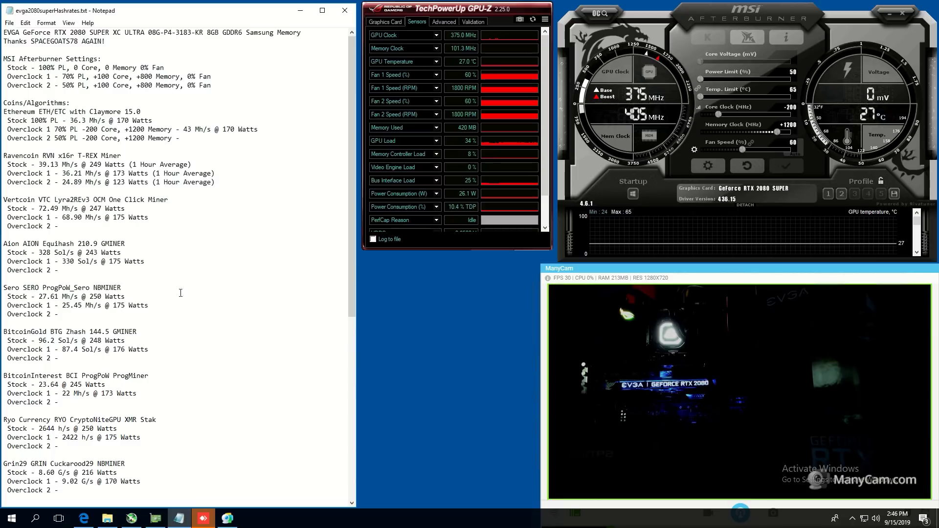
- Open start.bat from the Claymore15 folder in TEST MINING for editing
left_click(107, 519)
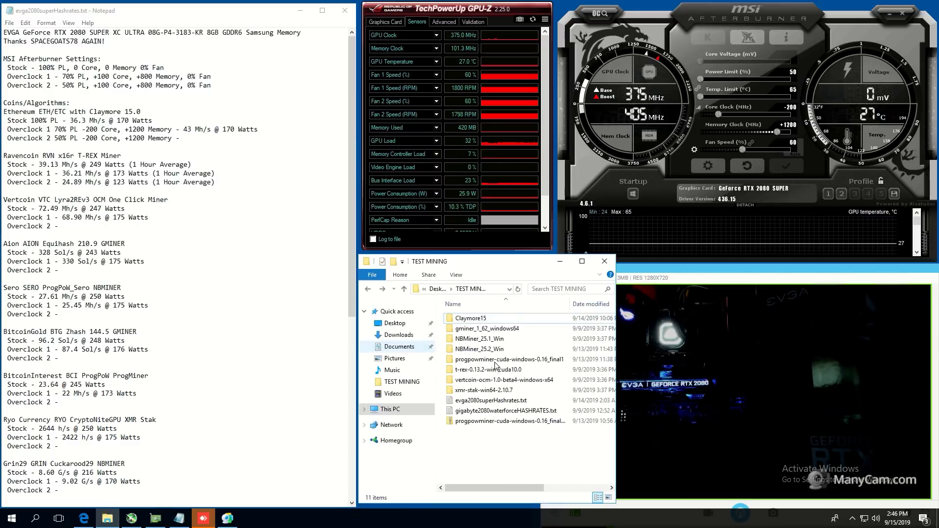
double_click(472, 319)
scroll(485, 435, "down", 3)
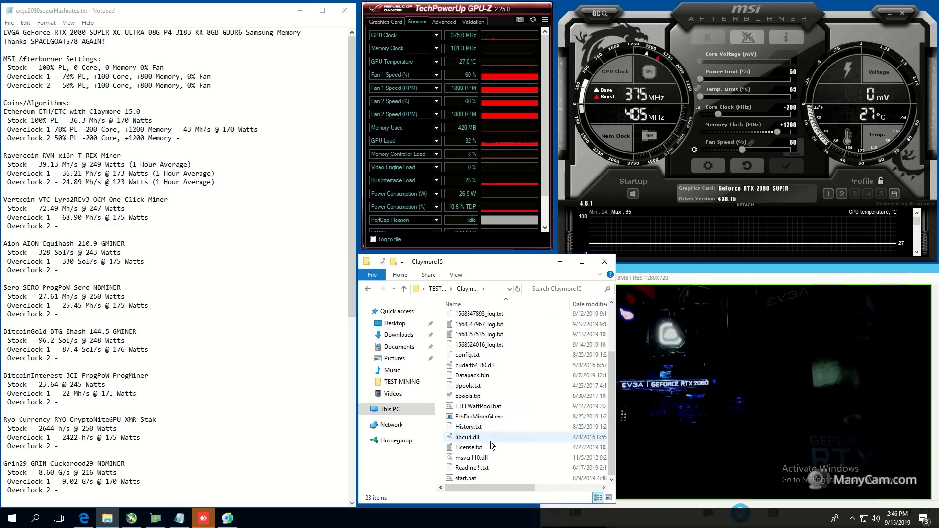
right_click(460, 477)
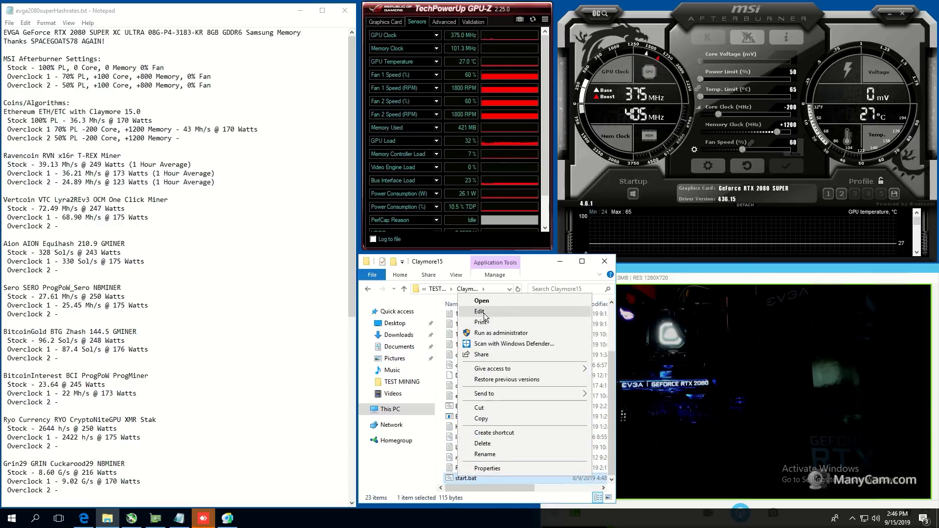
left_click(491, 314)
key("ctrl+a")
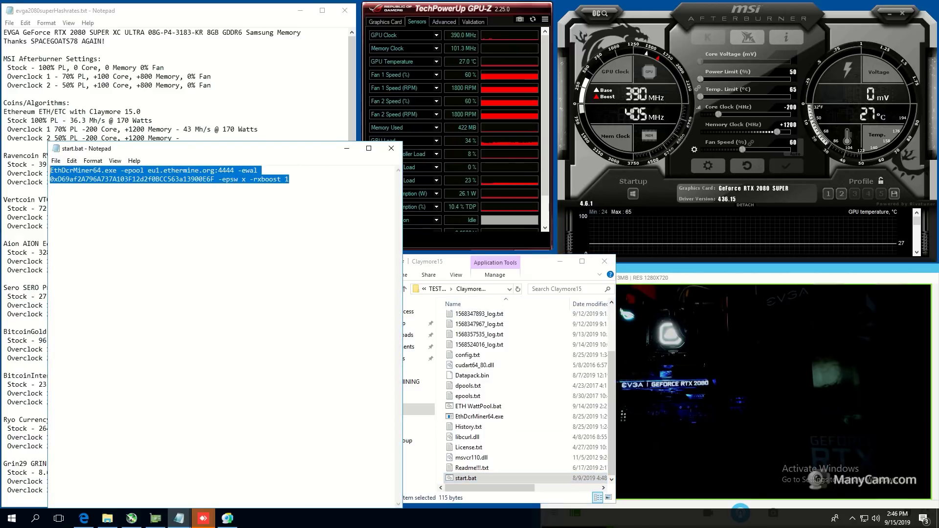
- Remove the "-rxboost 1" option from the miner command in start.bat, save the file and close it
left_click(308, 182)
left_click_drag(309, 182, 249, 182)
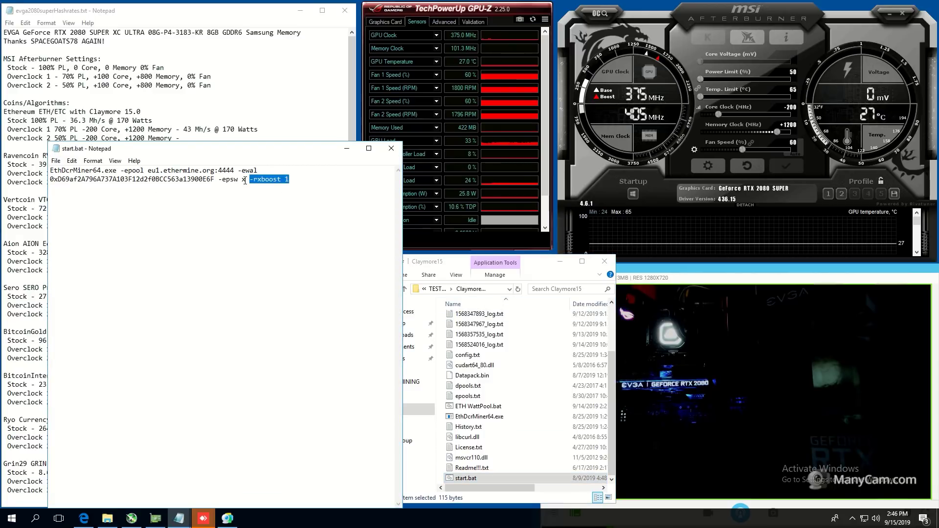
key("BackSpace")
key("BackSpace")
left_click(56, 161)
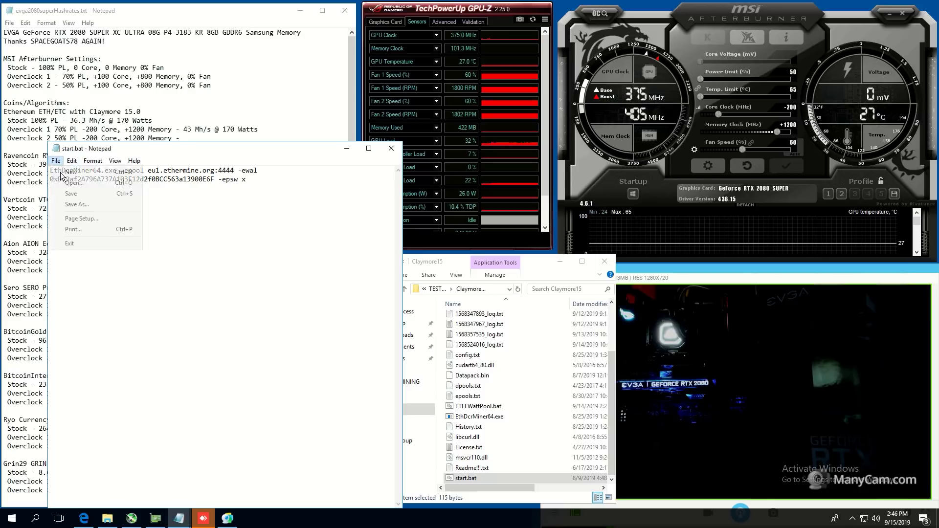
left_click(66, 201)
left_click(391, 150)
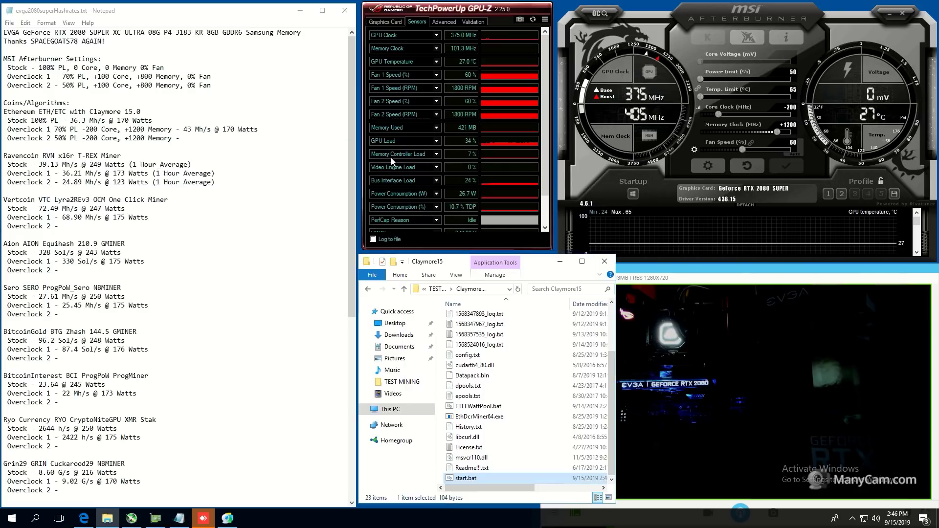
- Run start.bat to launch the Claymore Ethereum miner and move its console clear of the hashrate notes' upper entries
double_click(466, 479)
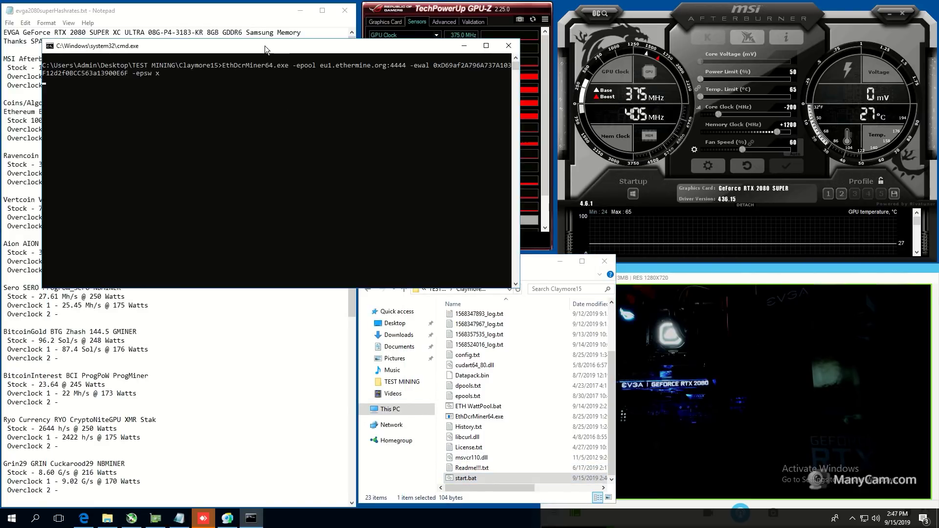
left_click_drag(265, 45, 447, 266)
- Close the ManyCam camera preview and move the miner console beside the hashrate notes
left_click(860, 272)
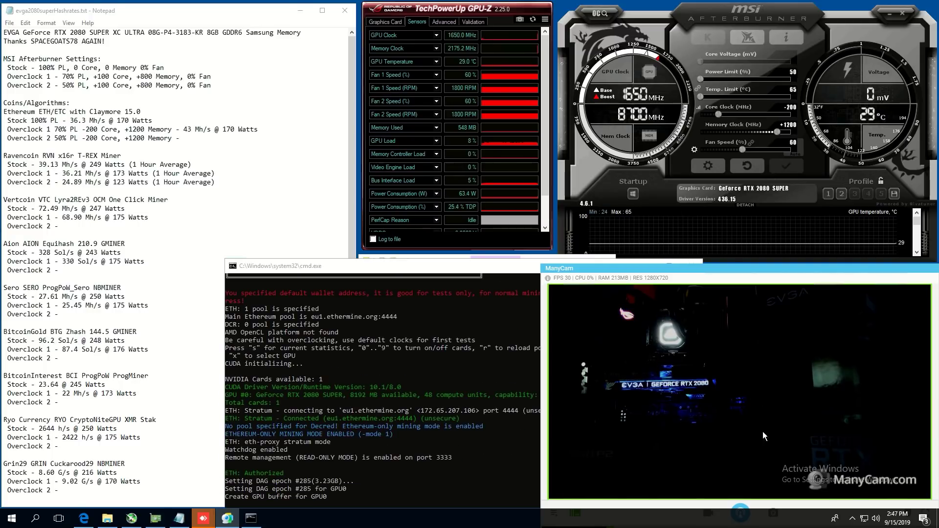
left_click(852, 520)
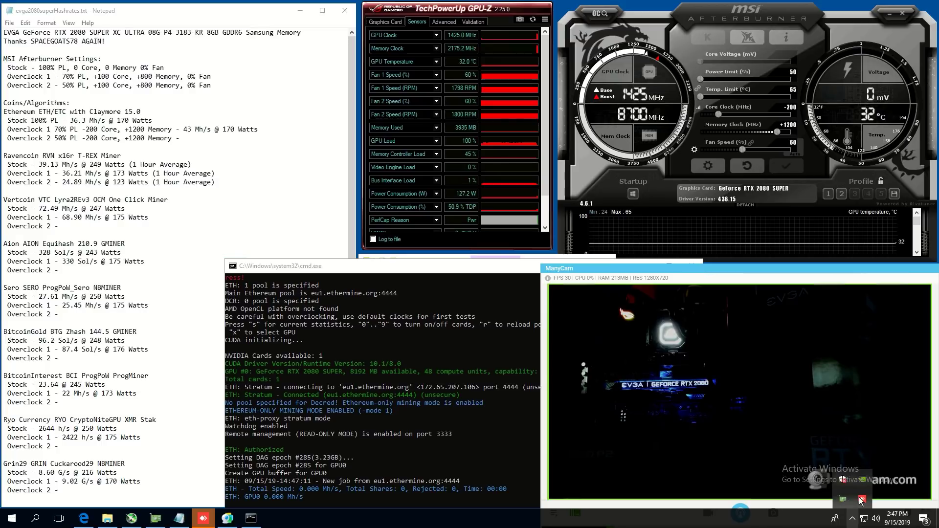
left_click(912, 270)
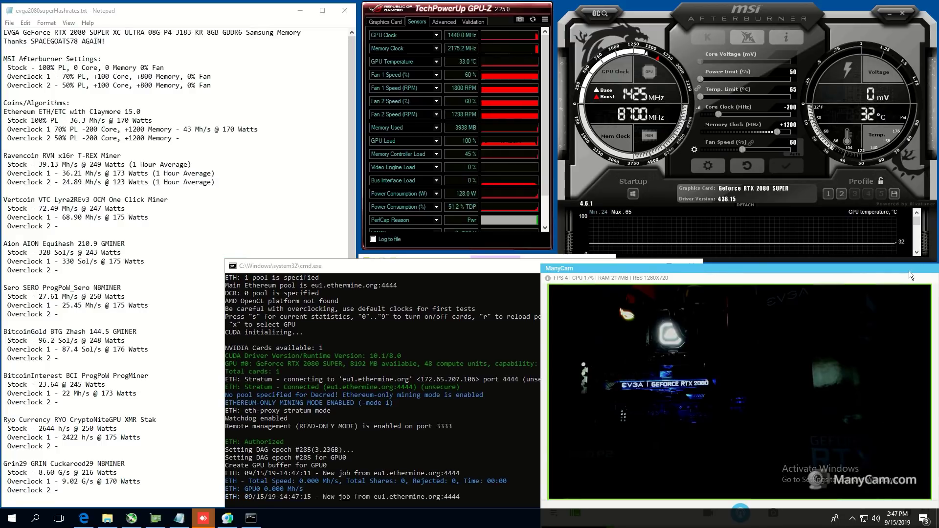
double_click(822, 268)
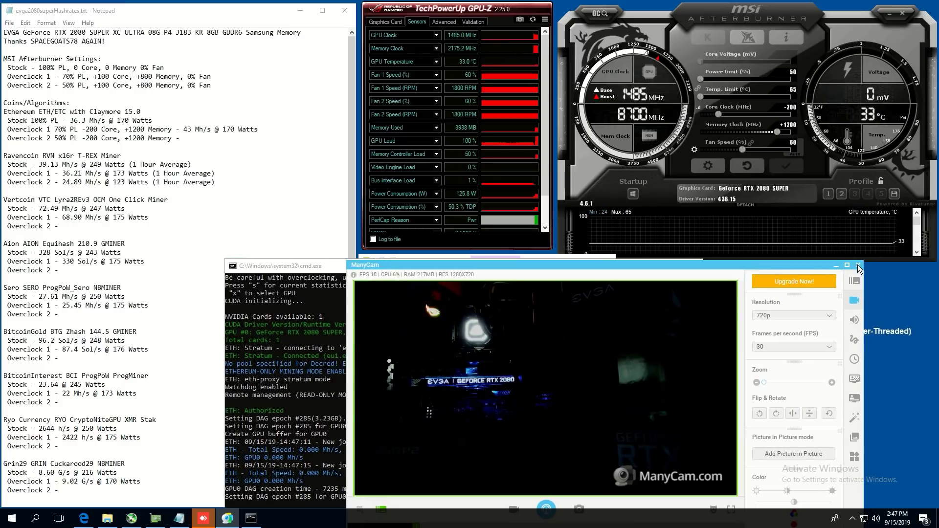
left_click(858, 265)
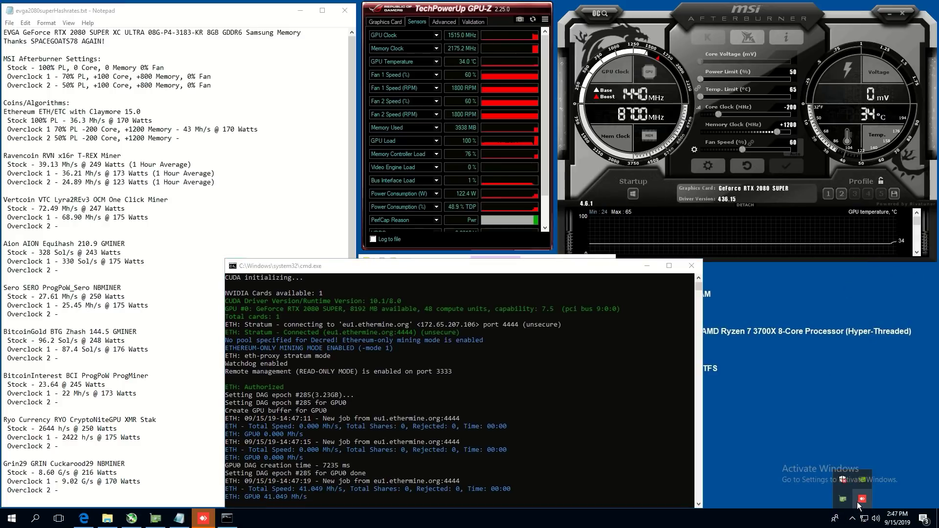
left_click(861, 500)
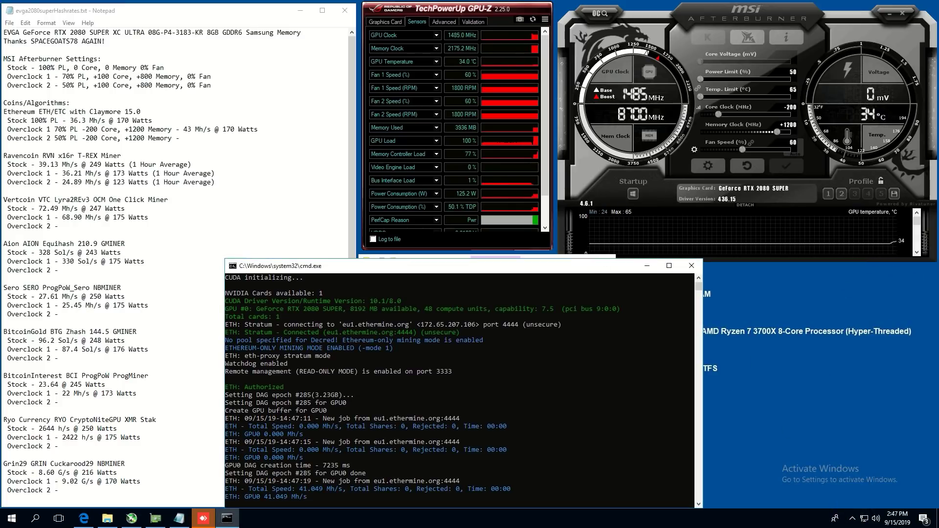
left_click_drag(577, 266, 706, 260)
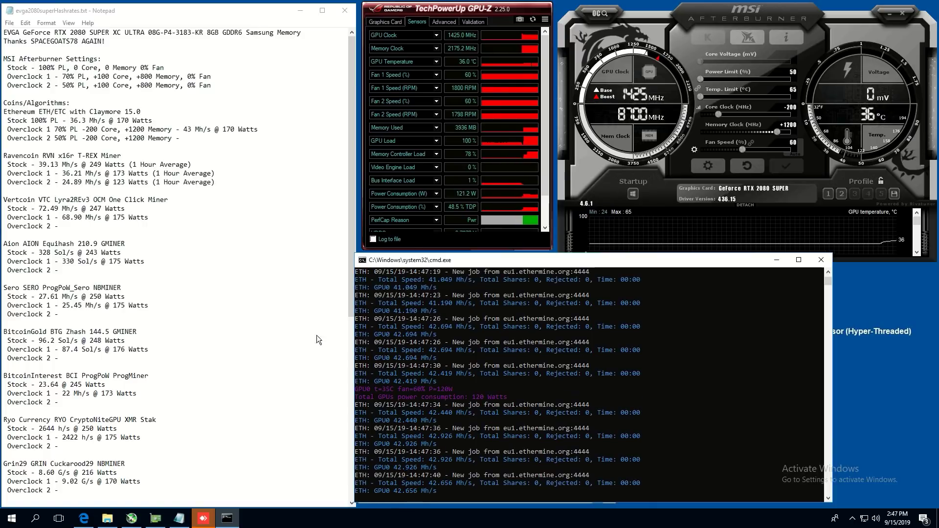
- Record "42.9 Mh/s @ 120 Watts" as Ethereum's Overclock 2 result in the hashrate notes and close the Claymore console
left_click(195, 141)
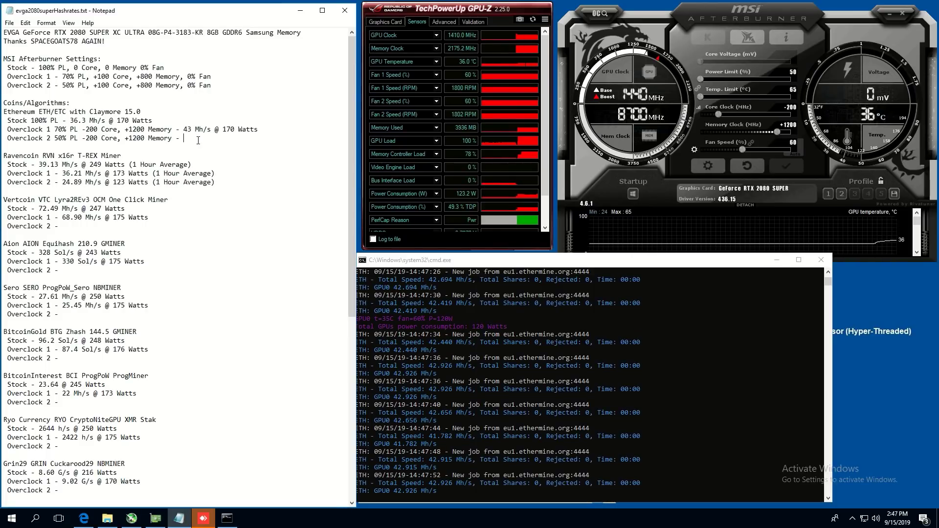
type("42.9")
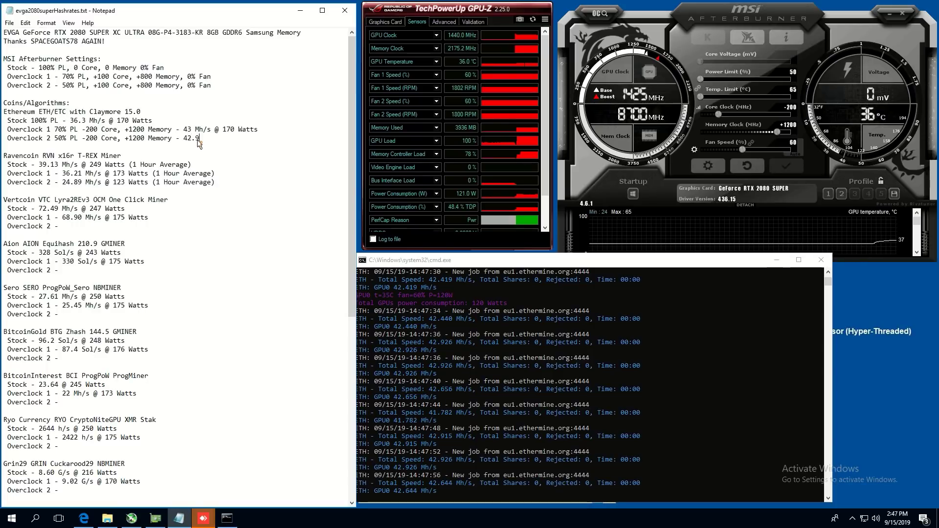
type(" Mh/")
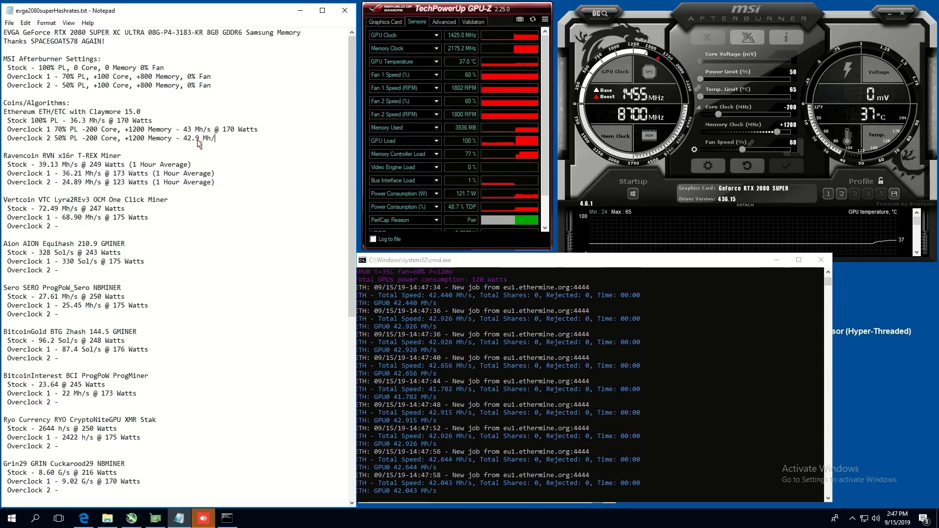
type("s @ 120 ")
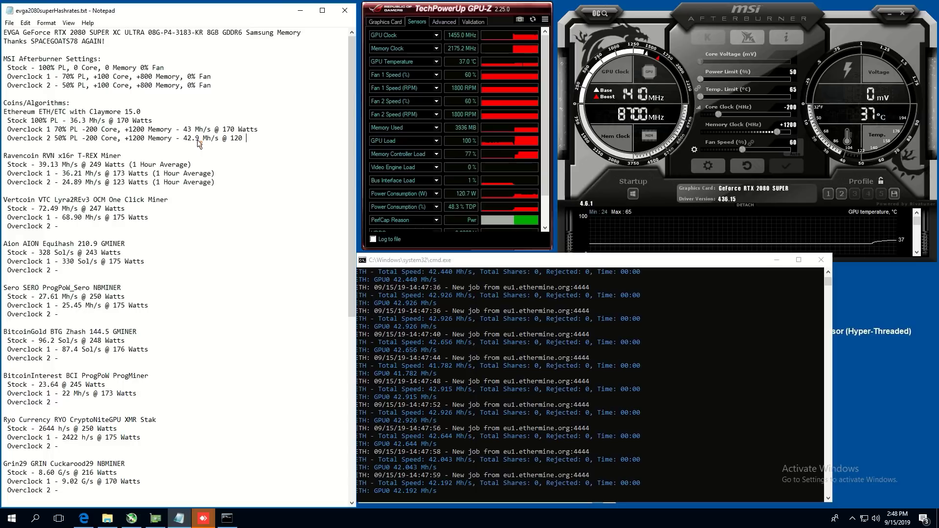
type("Watts")
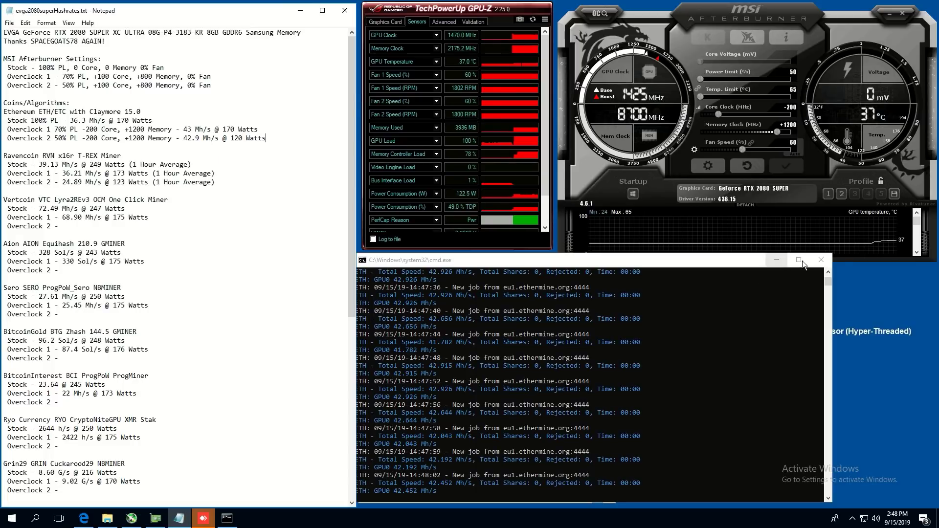
left_click(827, 266)
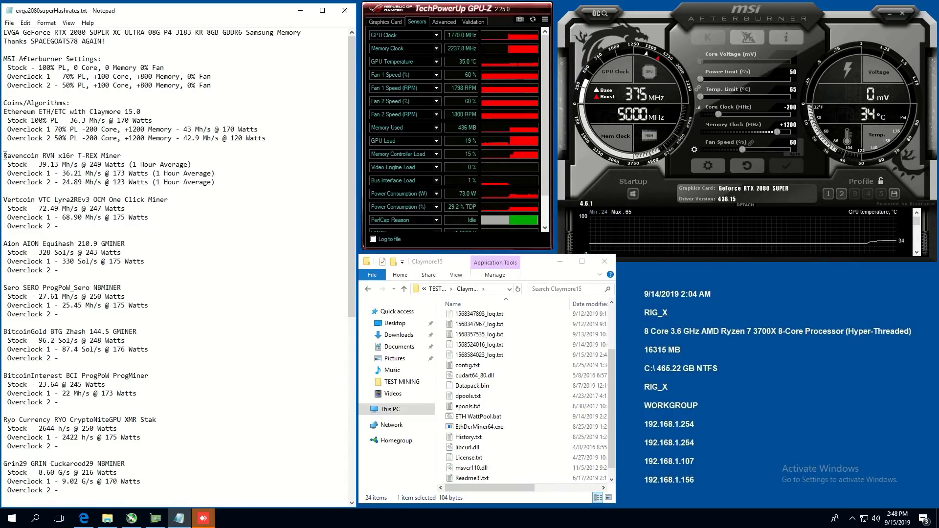
- Open the vertcoin-ocm-1.0-beta4-windows-x64 folder inside TEST MINING
left_click(399, 335)
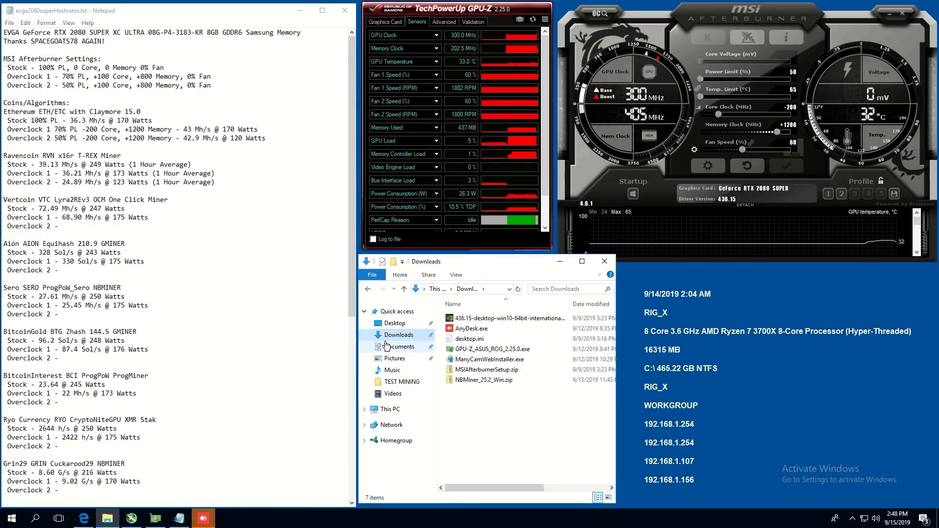
left_click(395, 324)
double_click(470, 319)
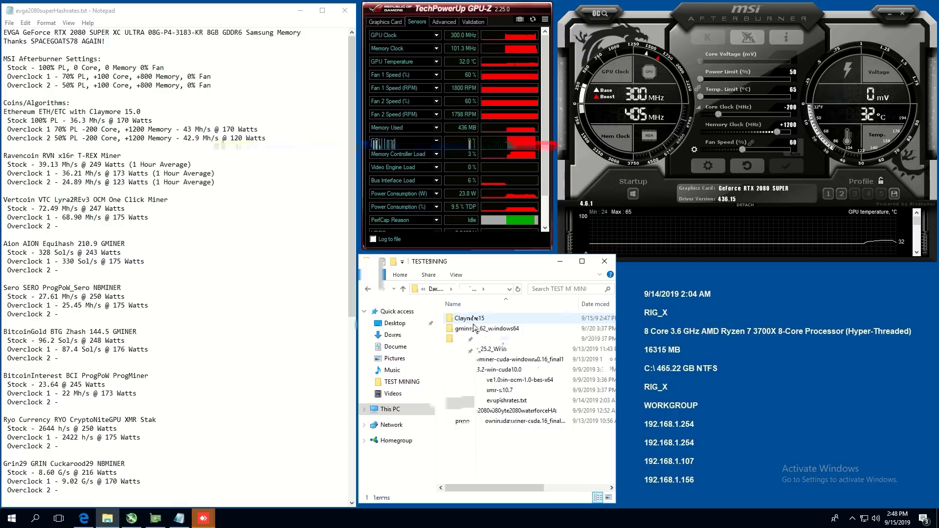
double_click(490, 380)
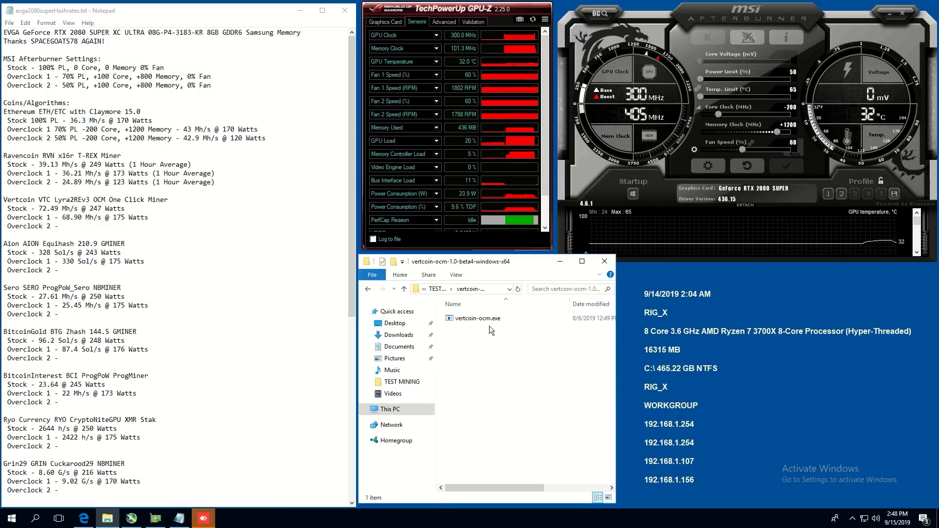
- Apply Afterburner profile 2 (+100 core, +800 memory), launch vertcoin-ocm.exe and move the miner window beside the hashrate notes
left_click(841, 195)
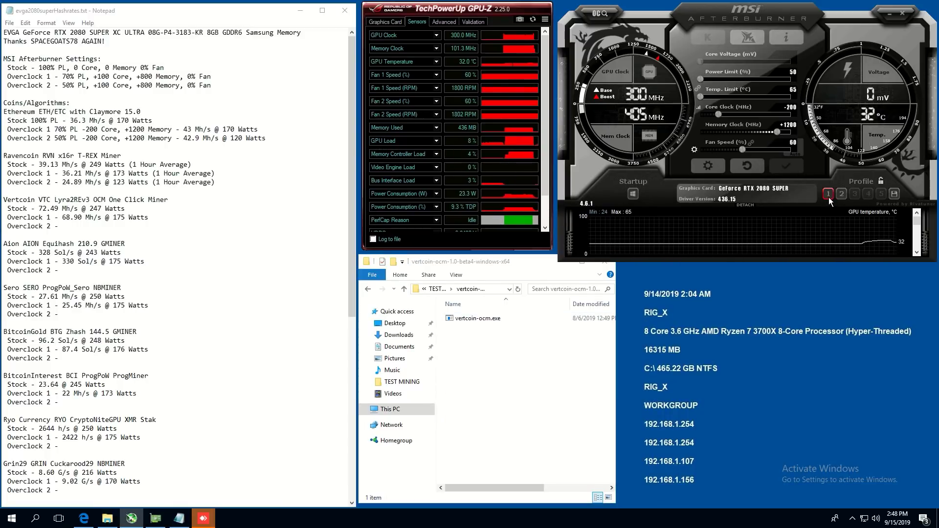
left_click(800, 171)
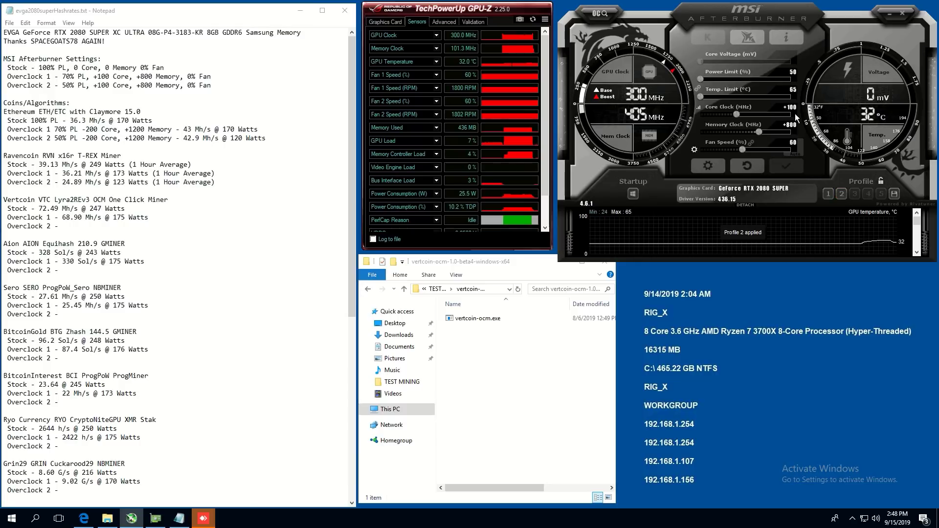
double_click(468, 320)
left_click_drag(324, 166, 446, 275)
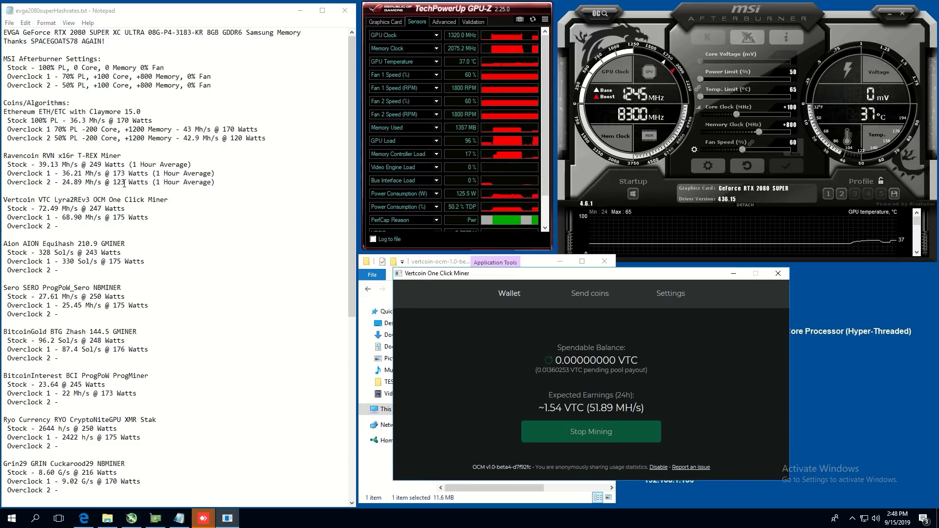
- Record "51.89 Mh/s @ 125 Watts" as Vertcoin's Overclock 2 result in the hashrate notes
left_click_drag(230, 172, 4, 174)
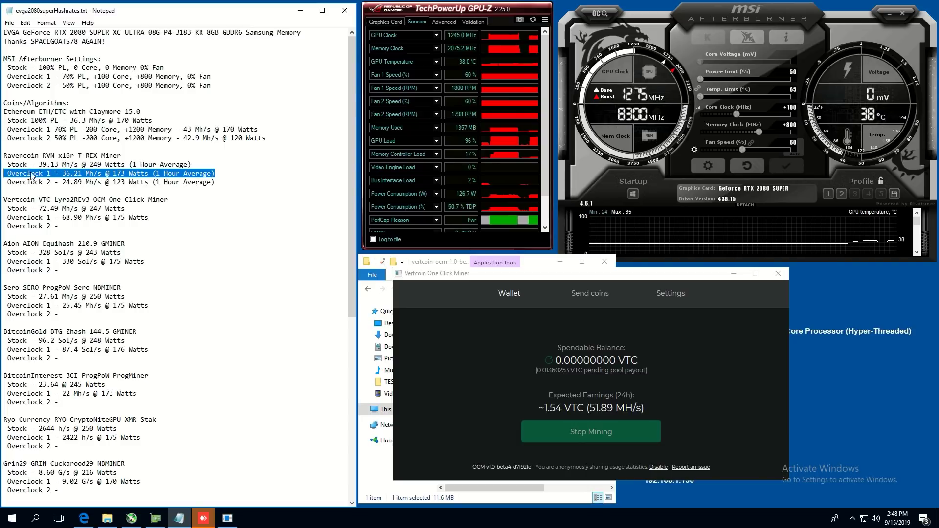
left_click(221, 224)
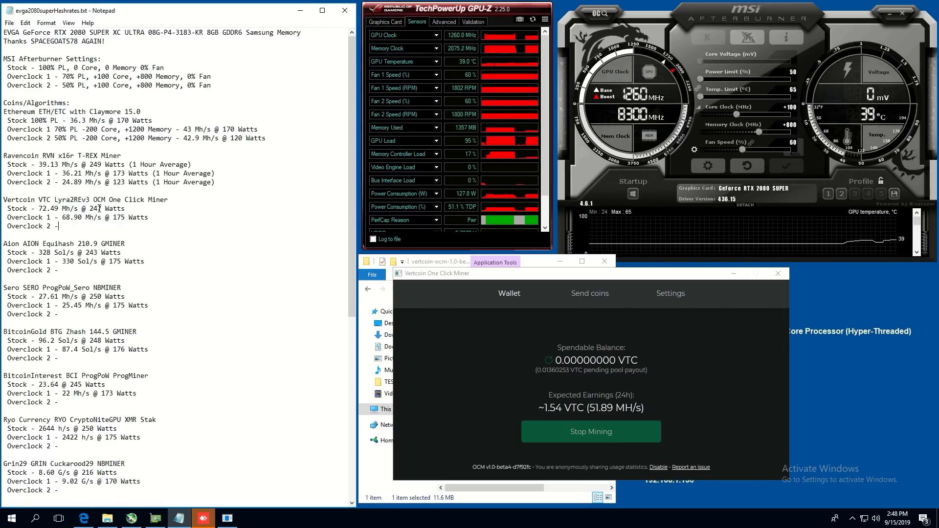
left_click_drag(62, 218, 148, 219)
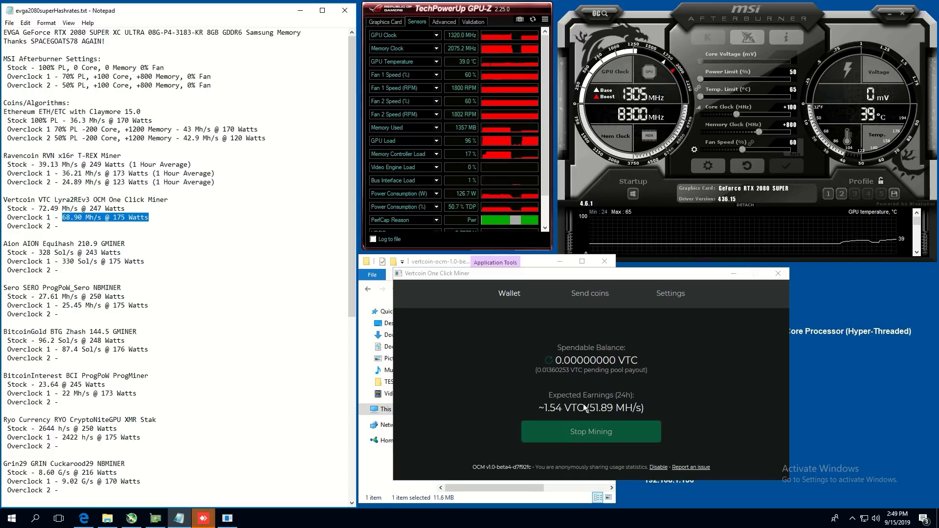
left_click(138, 229)
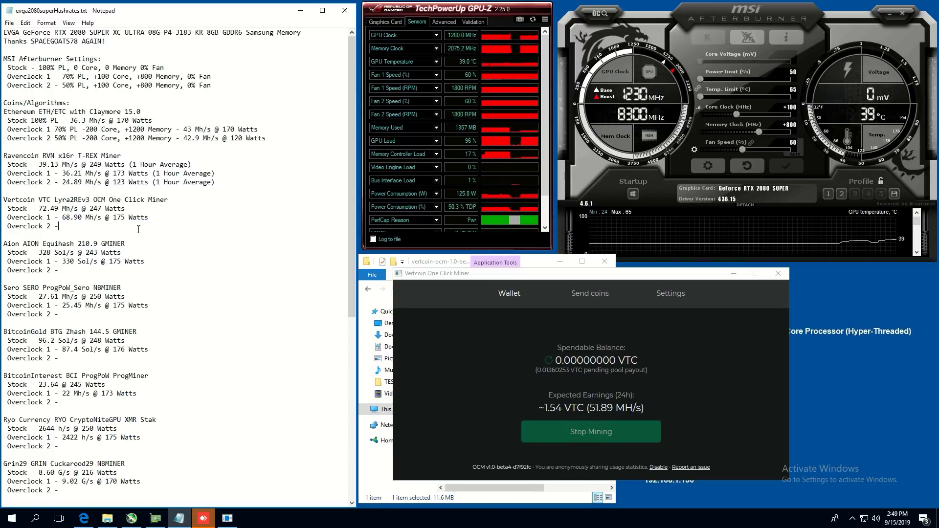
type("51.89 Mh/s @ ")
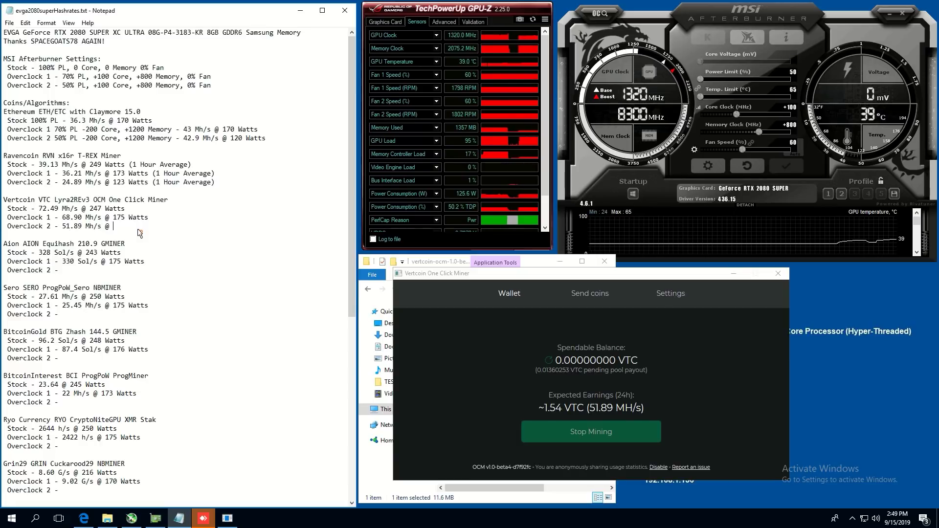
type("125 Watts")
- Compare Vertcoin's Overclock 1 and 2 results in the notes, and stop and close the Vertcoin One Click Miner
left_click(623, 437)
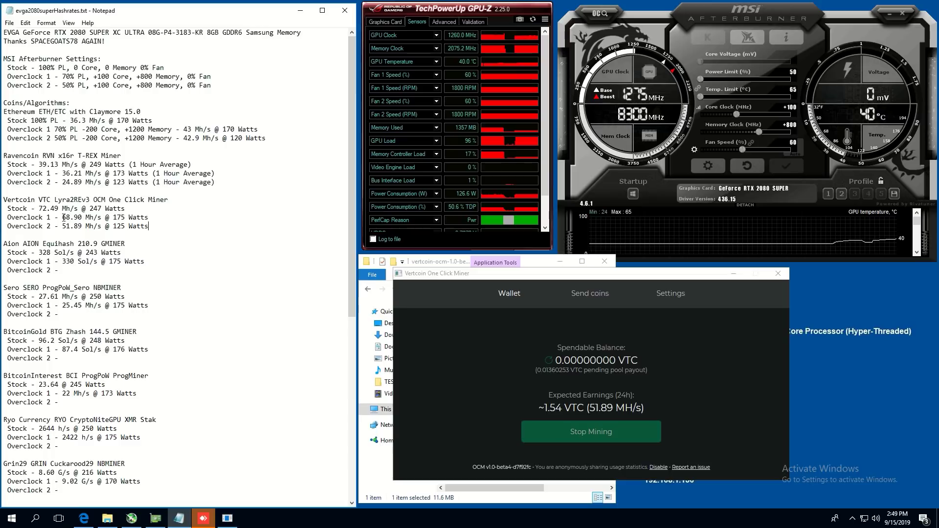
left_click_drag(59, 217, 130, 217)
left_click(147, 222)
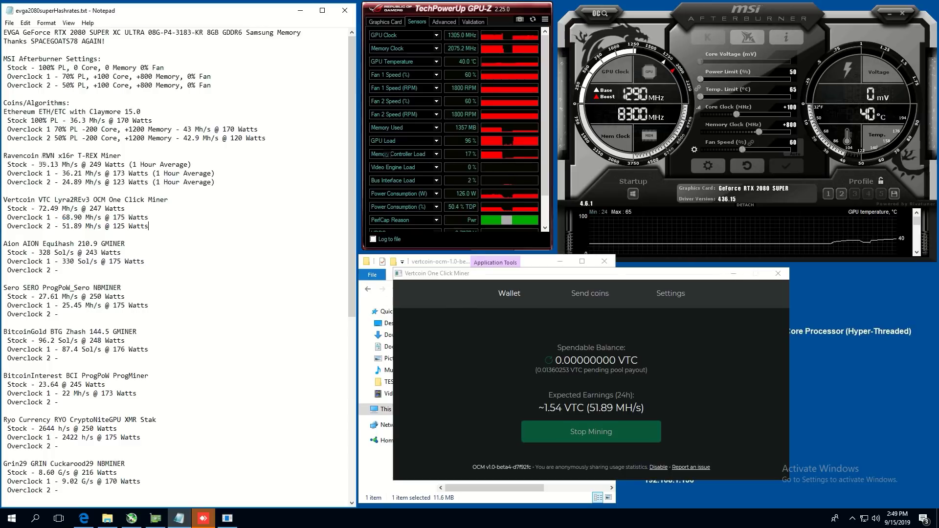
left_click_drag(149, 227, 86, 217)
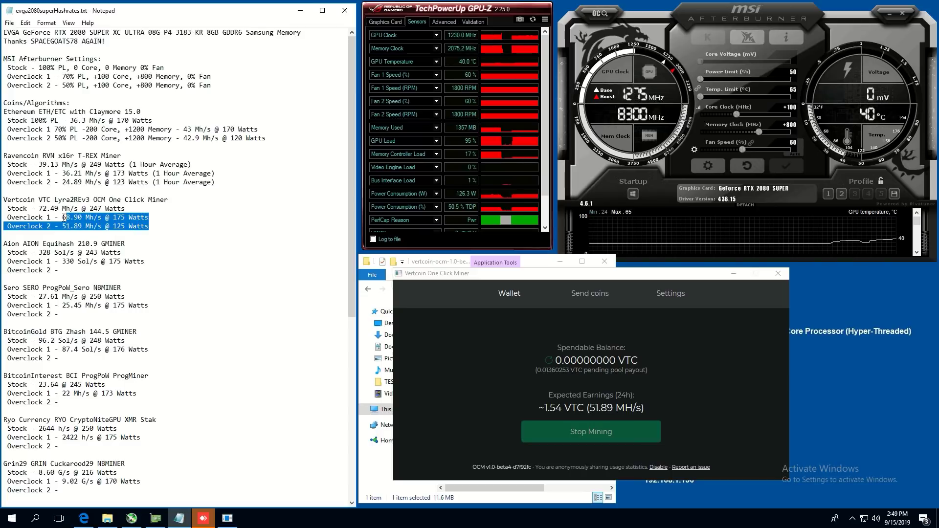
left_click(64, 217)
left_click(613, 438)
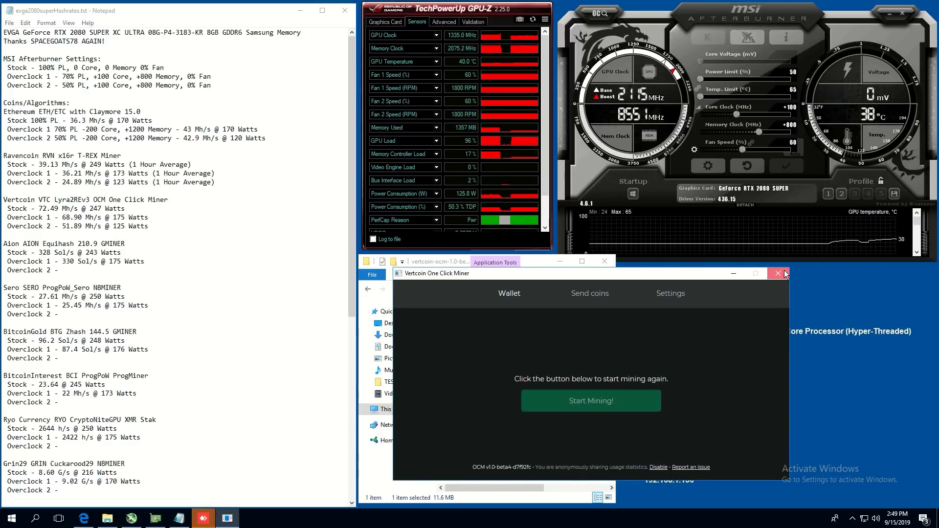
left_click(779, 273)
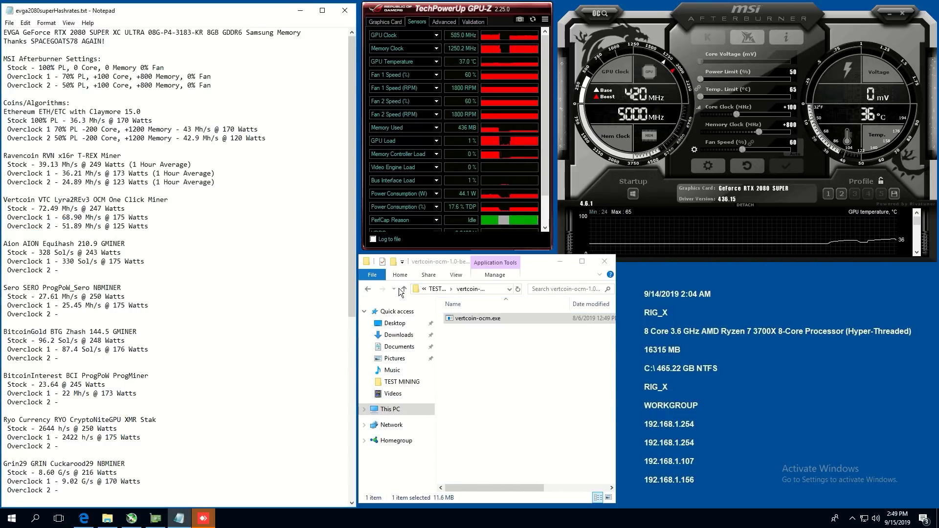
- Run mine_aion.bat from the gminer_1_62_windows64 folder in TEST MINING and move its console beside the hashrate notes
left_click(438, 289)
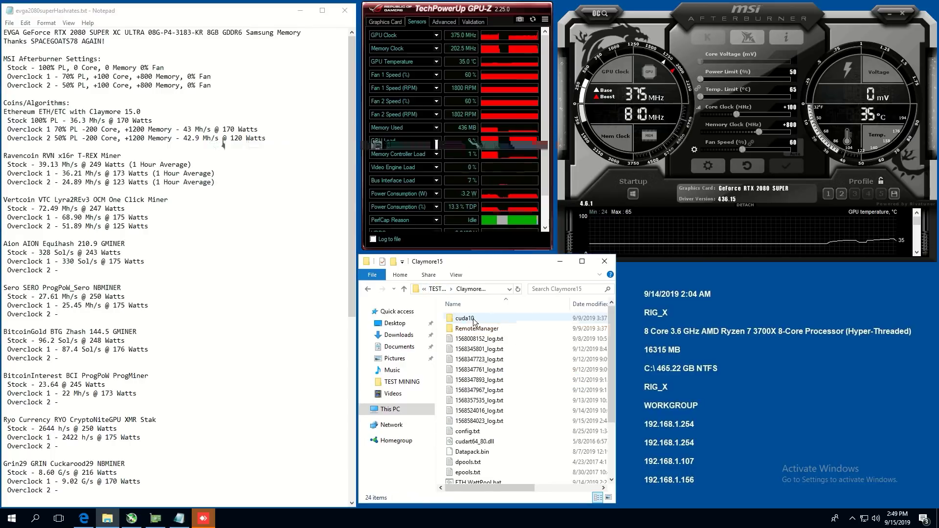
left_click(468, 317)
double_click(471, 328)
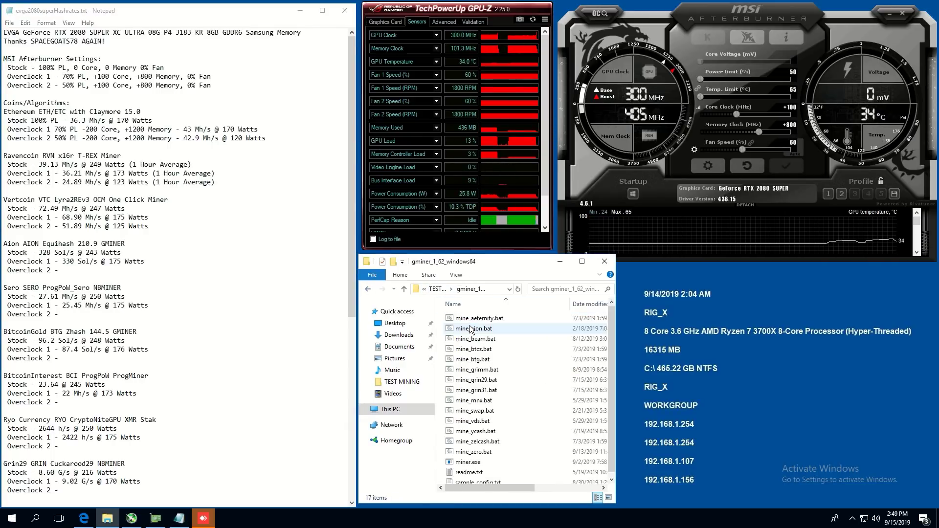
double_click(473, 329)
left_click_drag(305, 87, 578, 265)
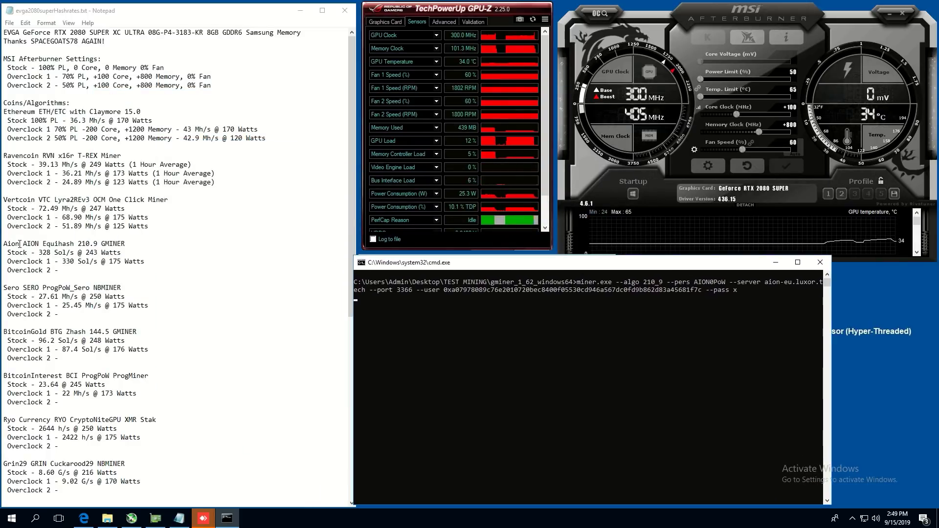
key("Return")
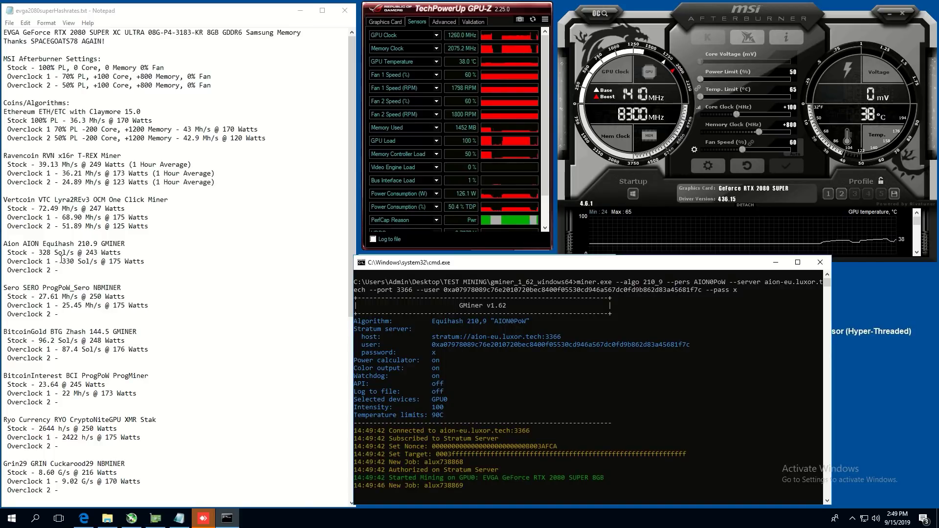
- Record "250 Sol/s @ 125 Watts" as Aion's Overclock 2 result in the hashrate notes and close the GMiner console
left_click_drag(74, 260, 42, 253)
left_click(129, 262)
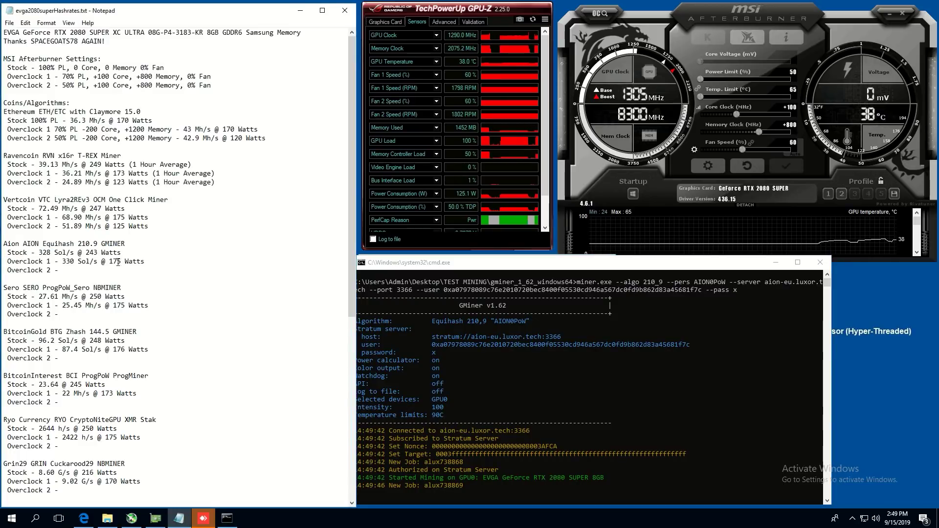
key("shift+Right")
left_click_drag(103, 260, 98, 256)
left_click(184, 274)
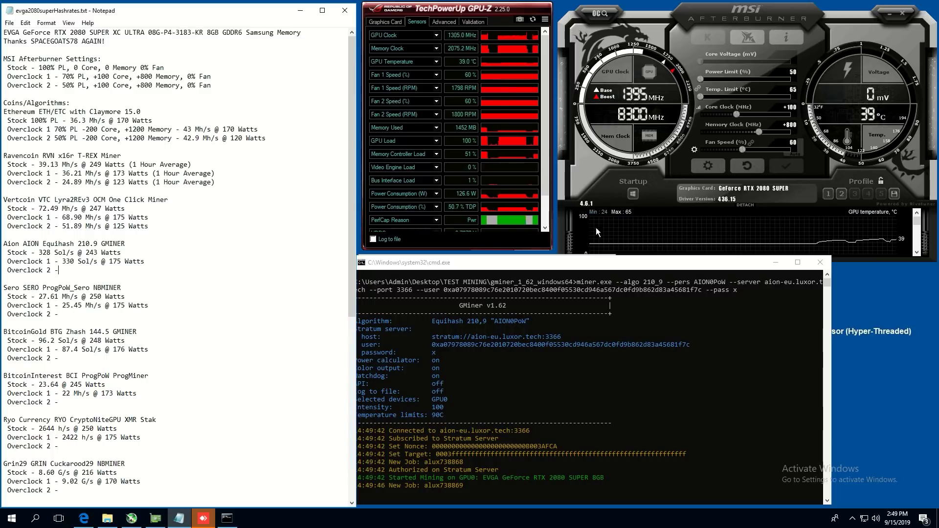
left_click_drag(383, 263, 386, 257)
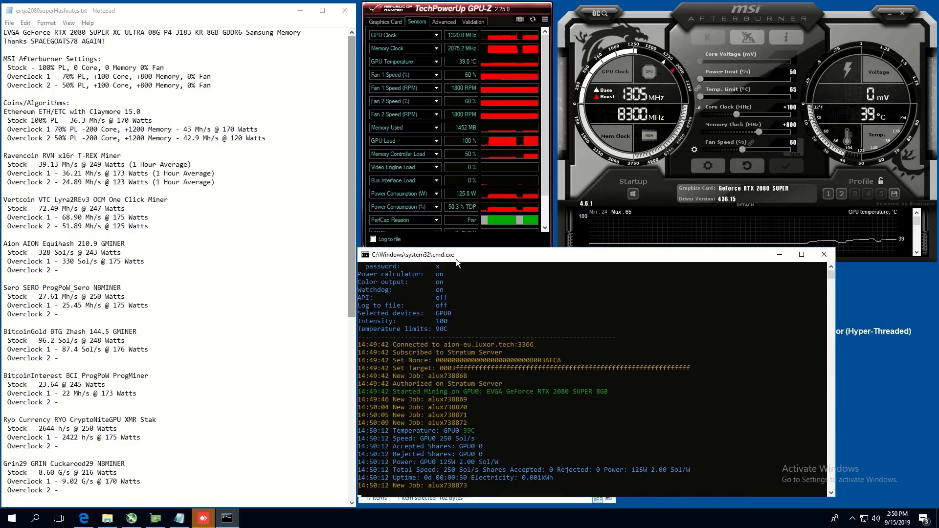
left_click(92, 273)
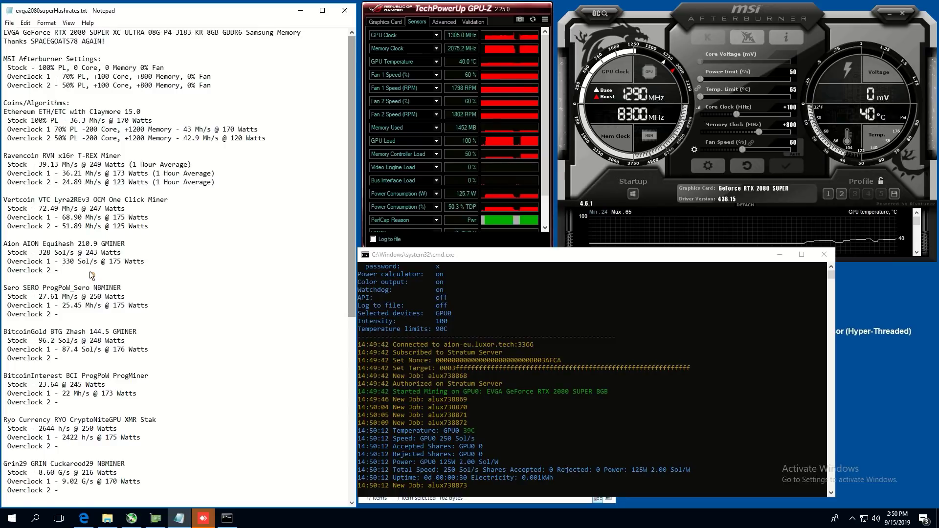
type("Sol/s @ 125 Watts")
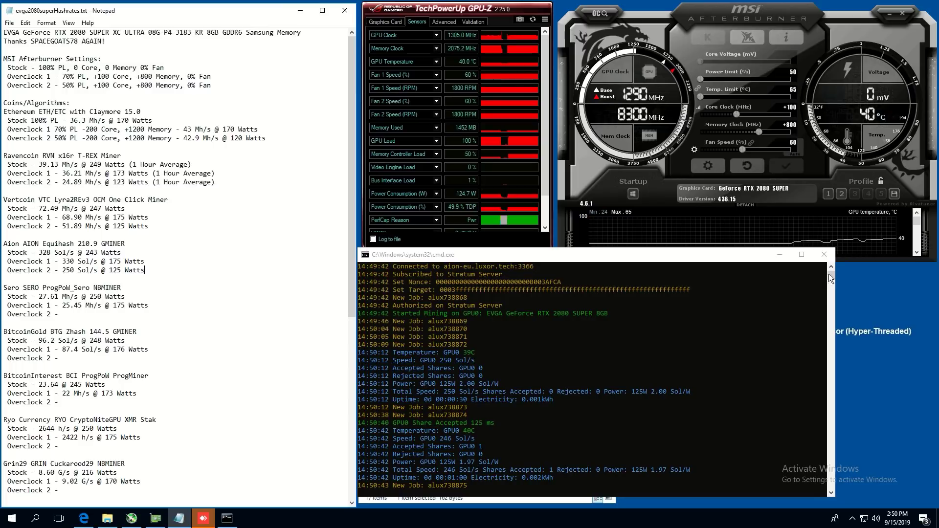
left_click(825, 255)
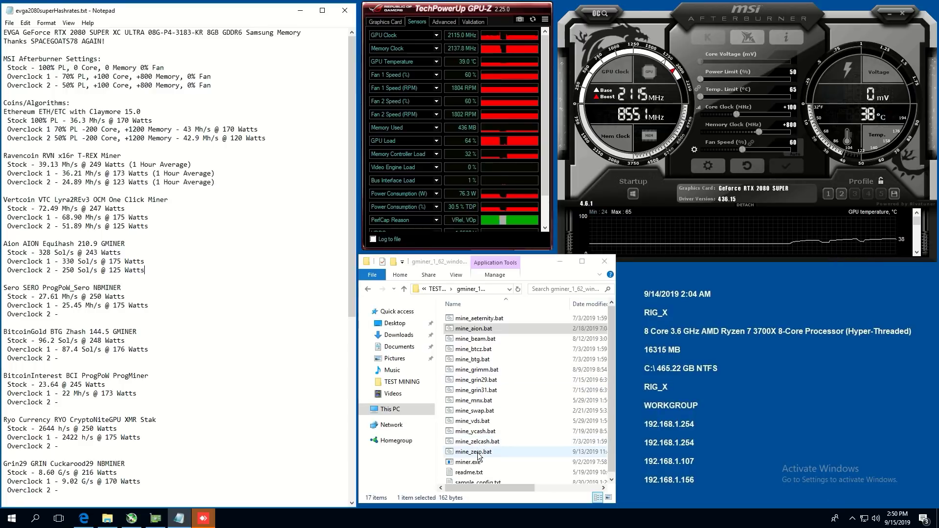
- Open the NBMiner_Win folder inside NBMiner_25.2_Win in TEST MINING and bring its coin start scripts into view
left_click(365, 283)
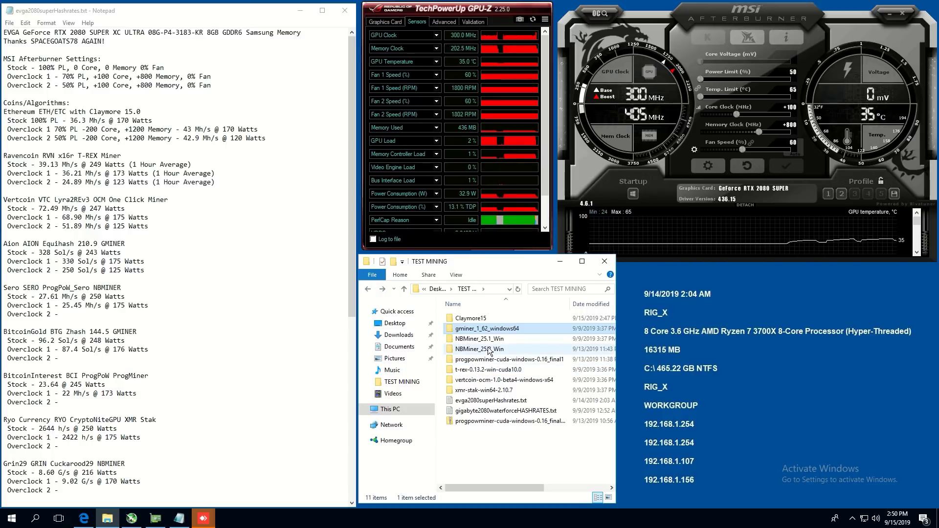
double_click(487, 349)
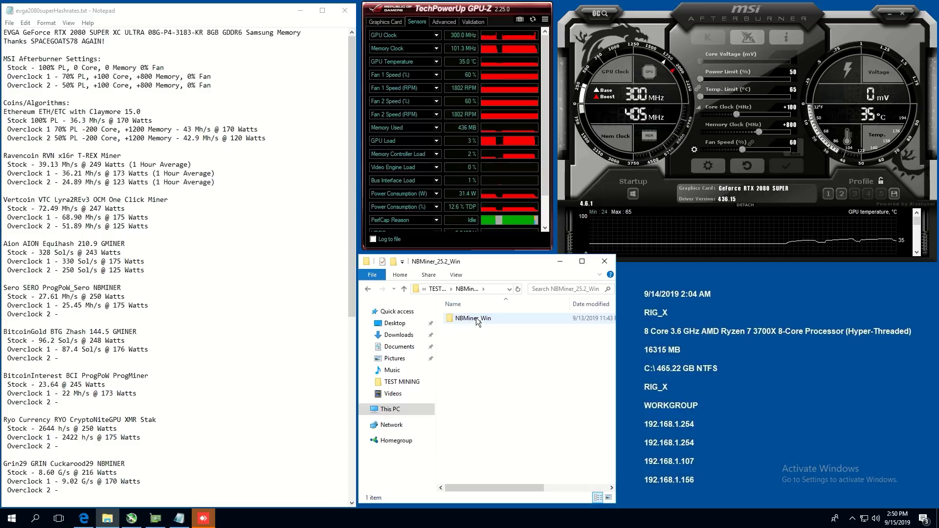
double_click(472, 319)
scroll(492, 405, "down", 1)
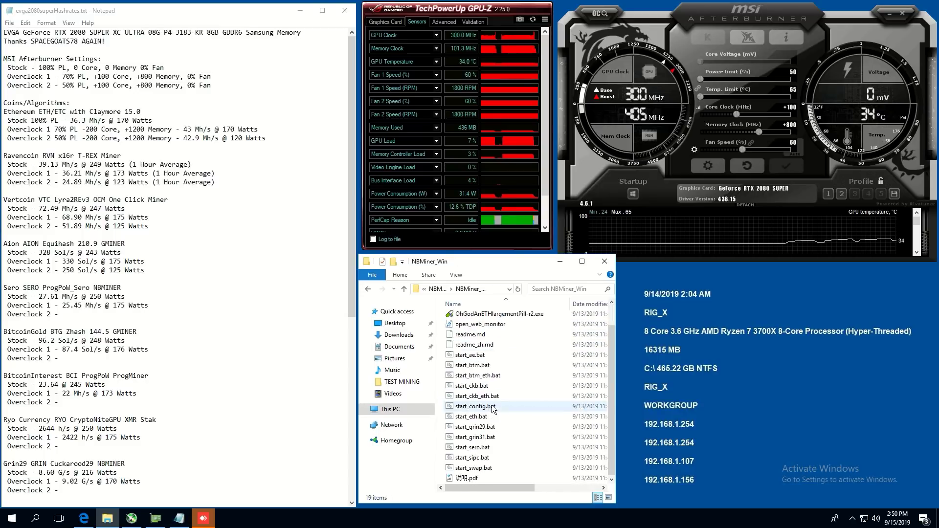
- Run start_sero.bat to mine Sero with NBMiner and move its console beside the hashrate notes
double_click(472, 447)
left_click_drag(342, 101, 607, 265)
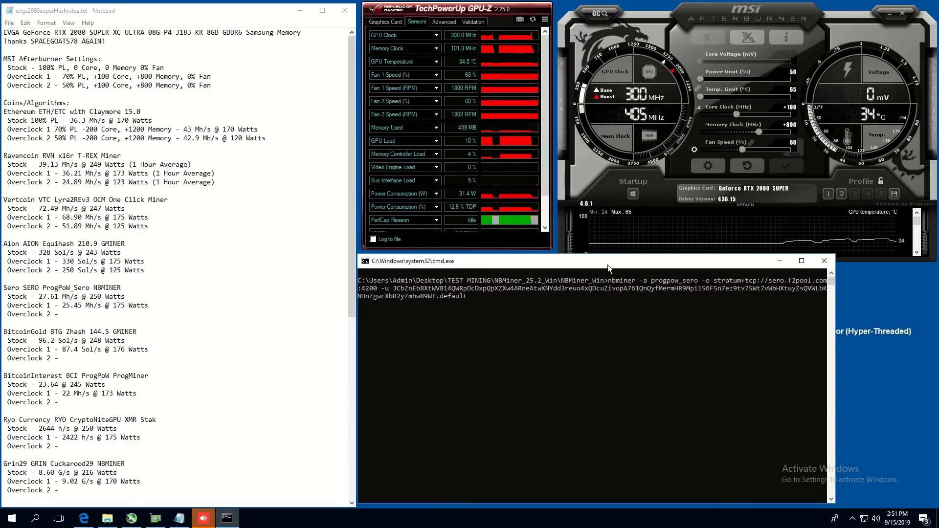
- Record "14.53 Mh/s @ 125 Watts" as Sero's Overclock 2 result in the hashrate notes and close the NBMiner console
left_click(117, 314)
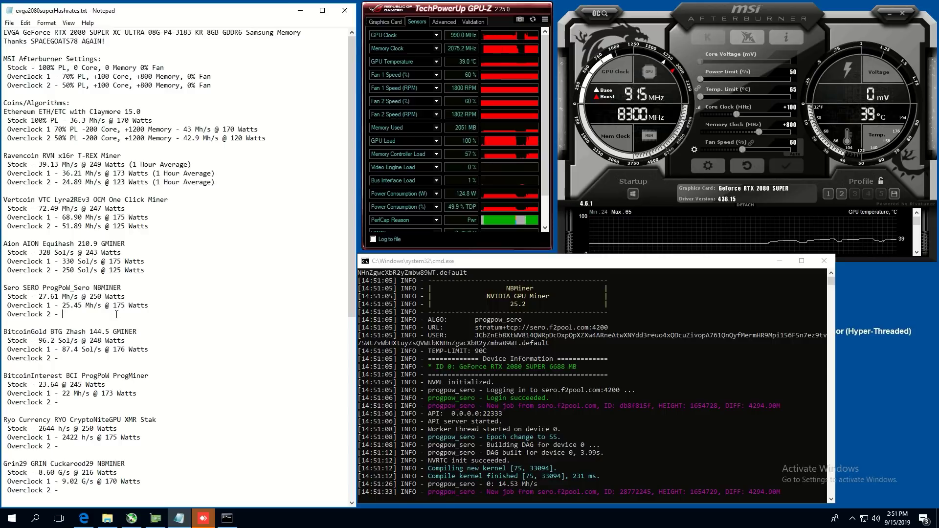
type("14")
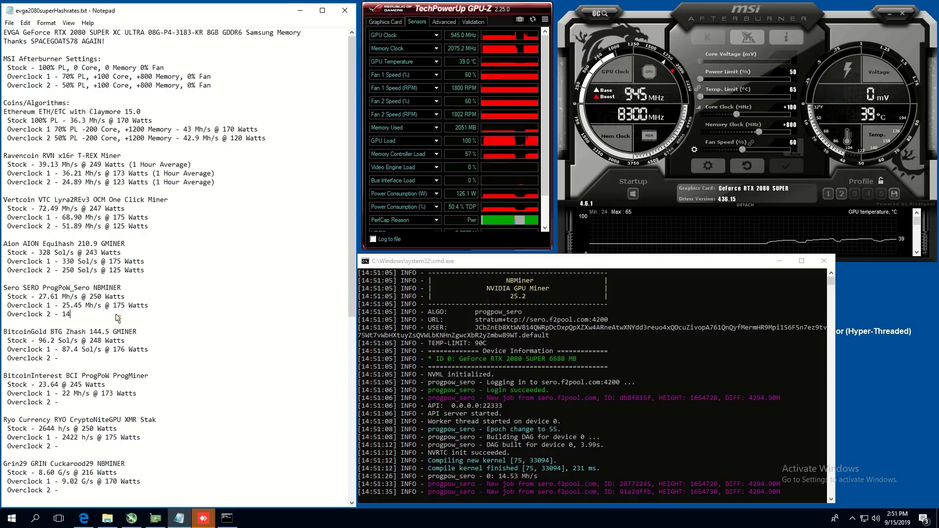
type(".53 Mh/s ")
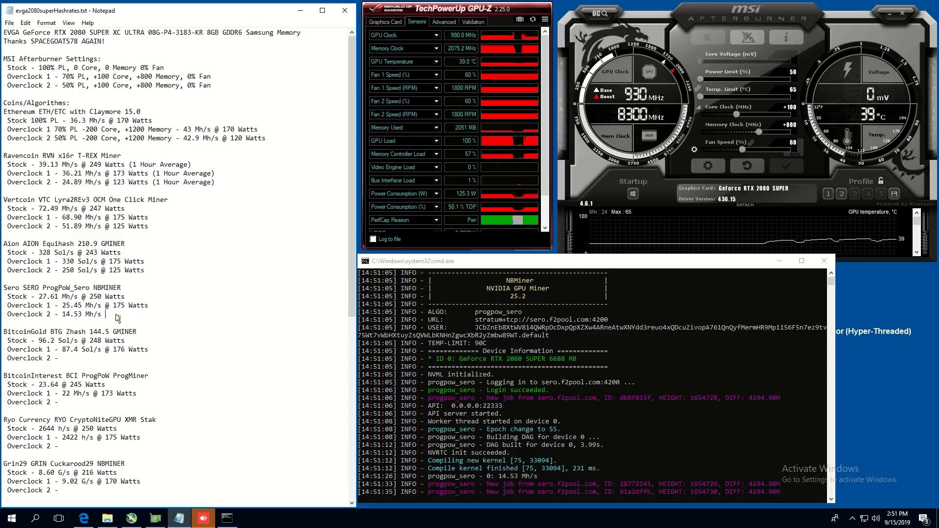
type("@ 125 Watts")
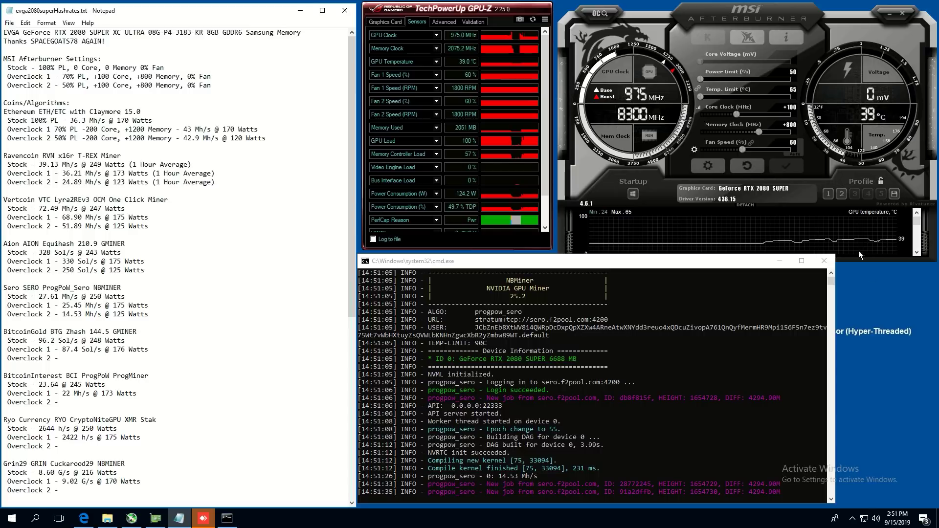
left_click(825, 261)
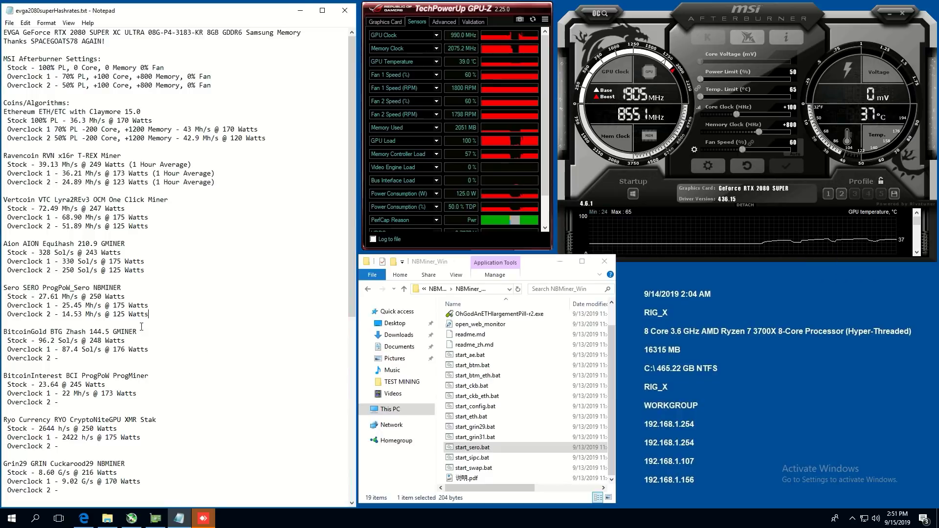
- Run mine_btg.bat from the gminer_1_62_windows64 folder in TEST MINING and move its console beside the hashrate notes
left_click(371, 288)
left_click(368, 289)
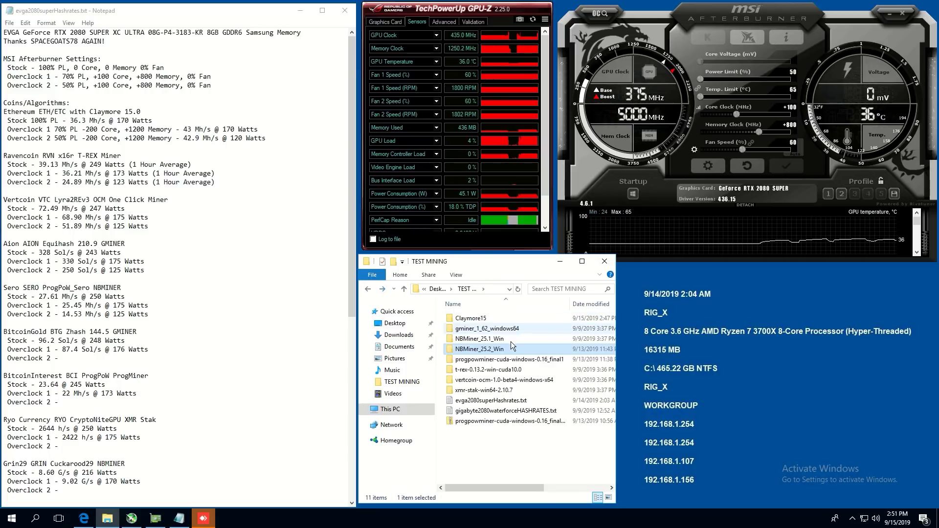
double_click(470, 329)
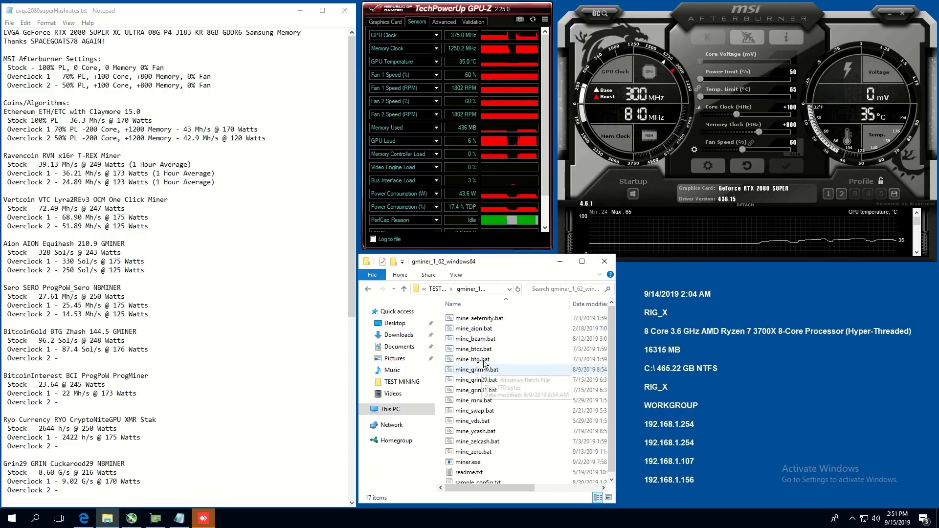
double_click(473, 359)
left_click_drag(338, 110, 466, 259)
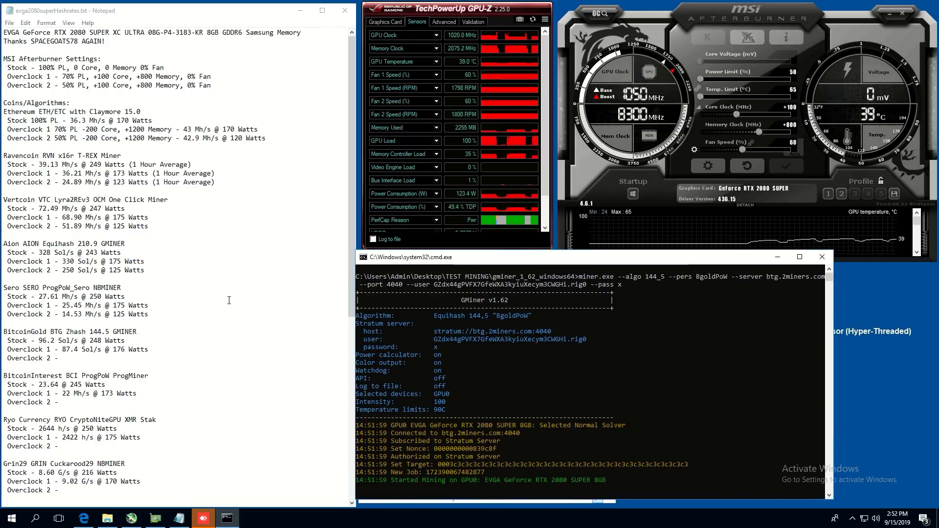
- Record "57 Sol/s @ 125 Watts" as BitcoinGold's Overclock 2 result in the hashrate notes and close the GMiner console
left_click(225, 315)
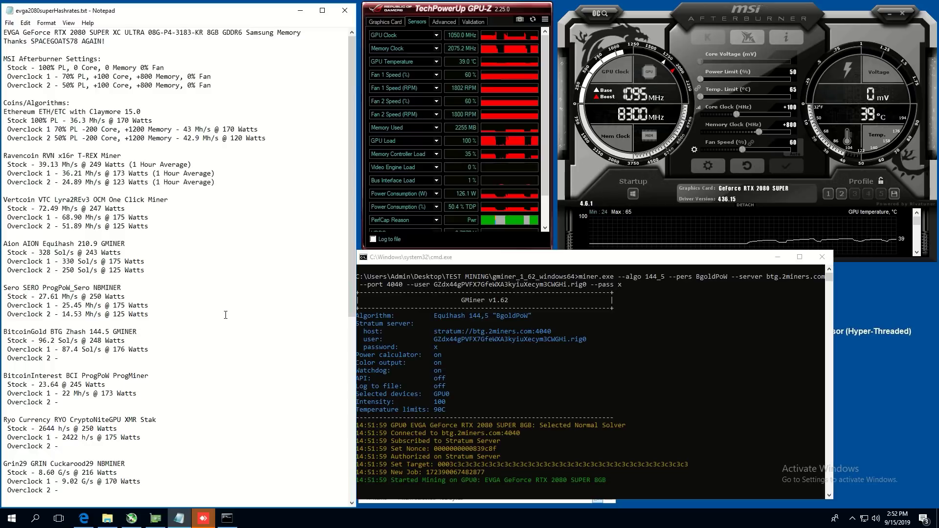
scroll(148, 179, "down", 9)
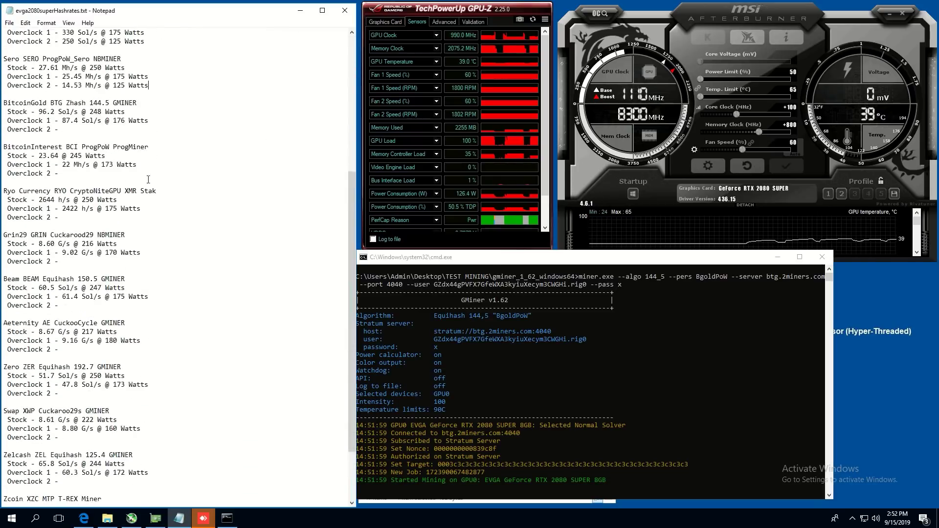
left_click(584, 254)
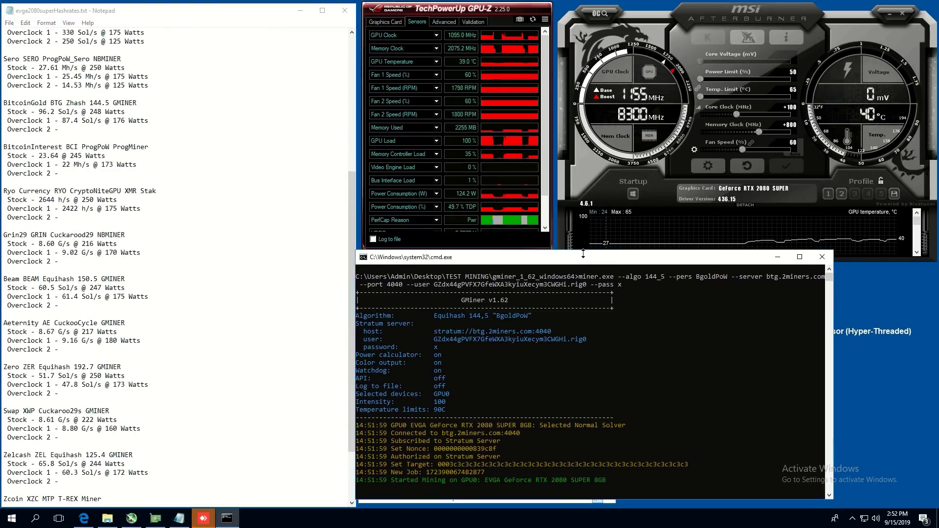
left_click(79, 130)
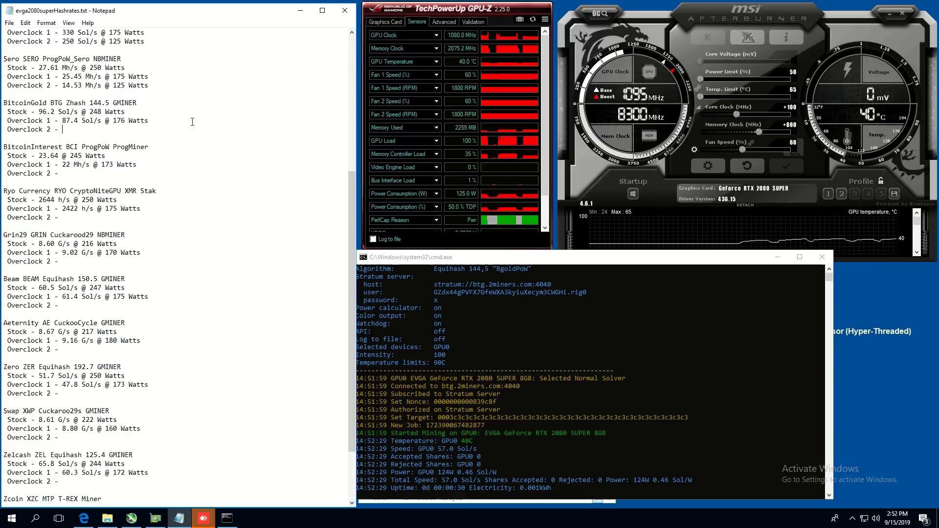
left_click(90, 131)
type("57.")
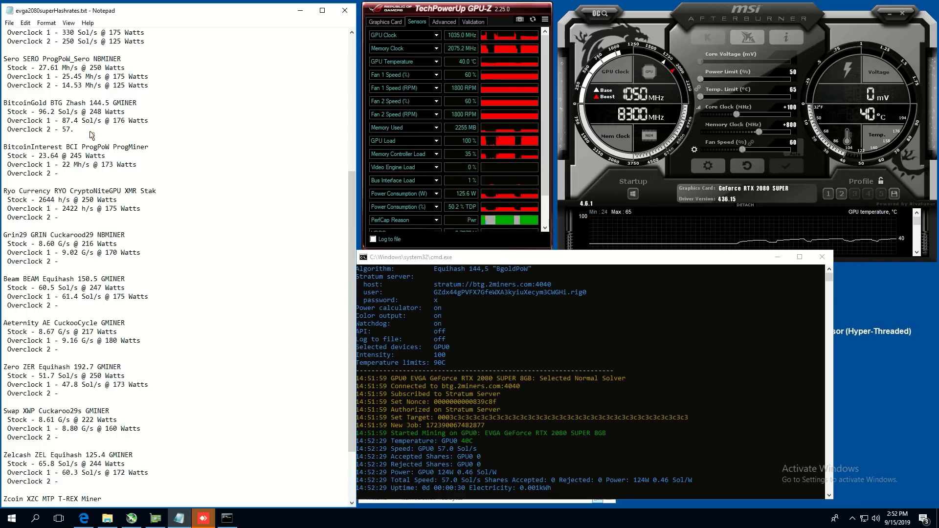
key("BackSpace")
type("Sol/s @ 125 Watts")
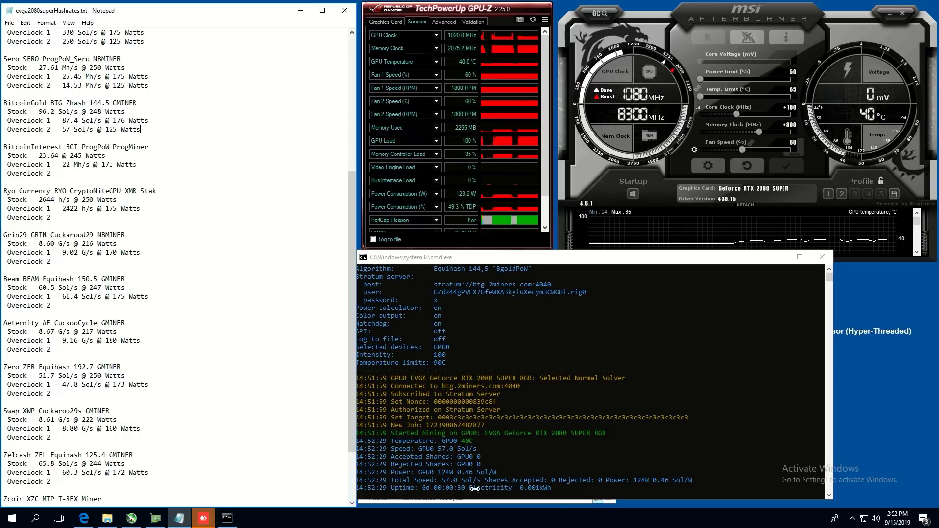
left_click(857, 522)
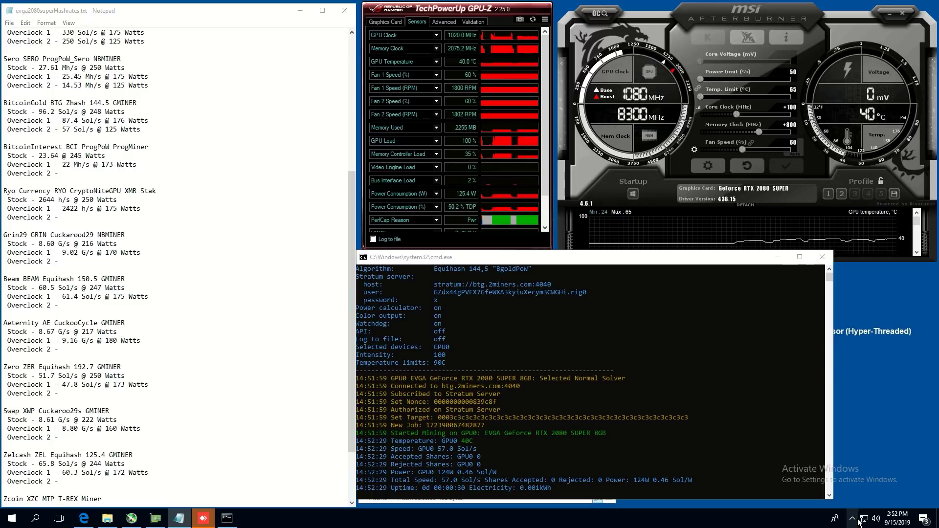
left_click(822, 258)
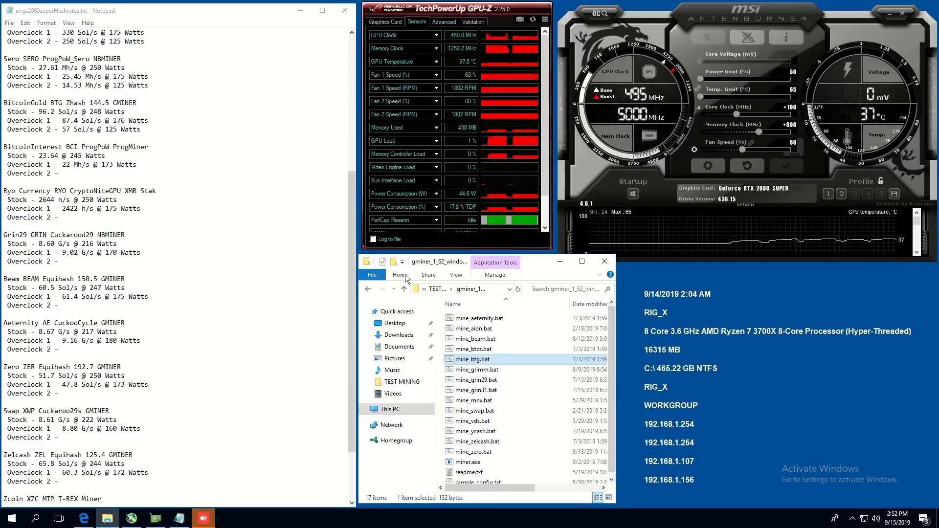
- Run start.bat from the Cuda 10 folder of progpowminer-cuda-windows-0.16_final1 in TEST MINING and move its console beside the notes
left_click(362, 289)
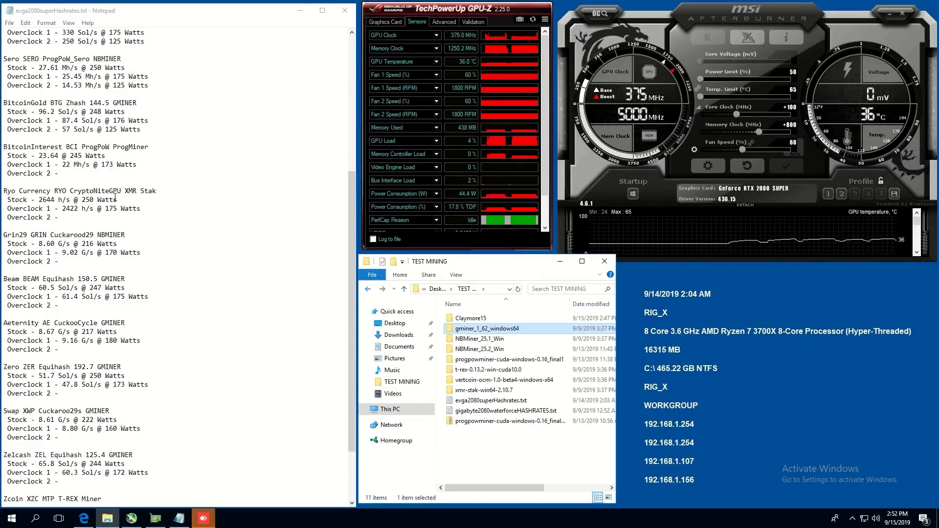
double_click(484, 360)
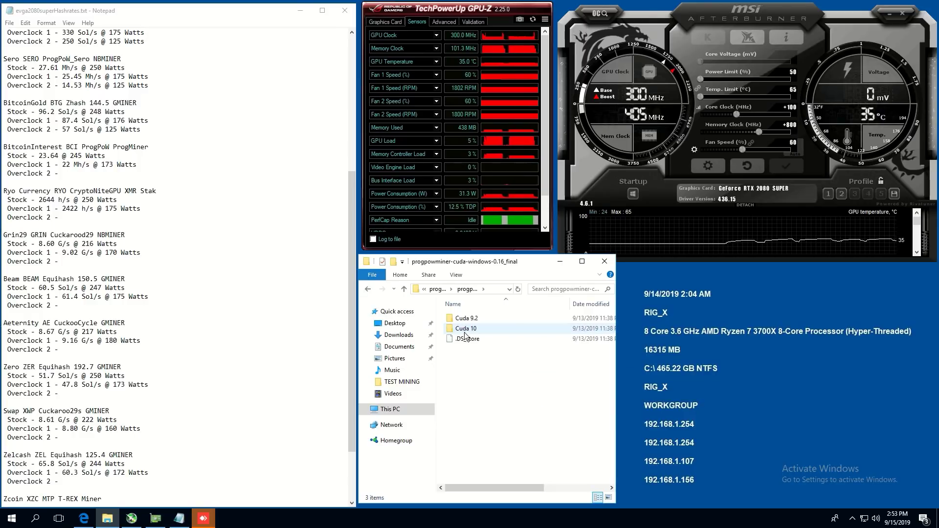
double_click(465, 330)
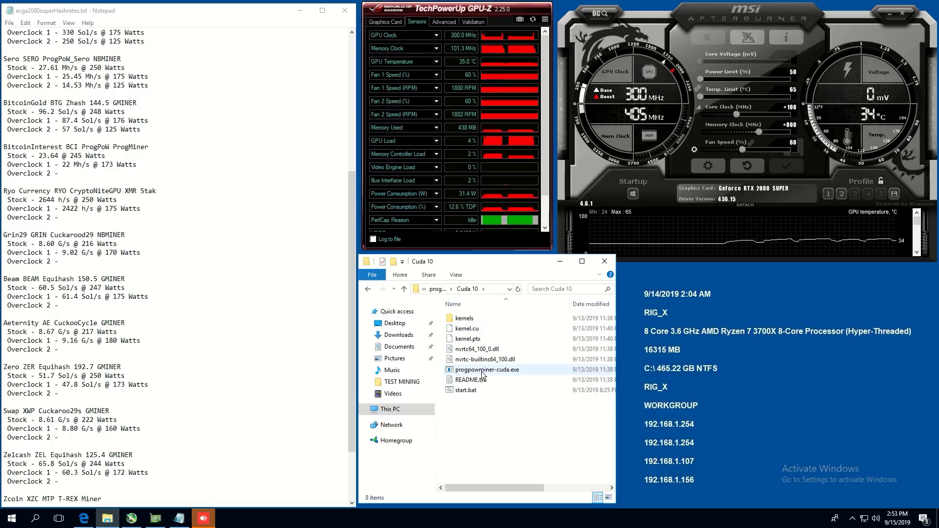
double_click(466, 391)
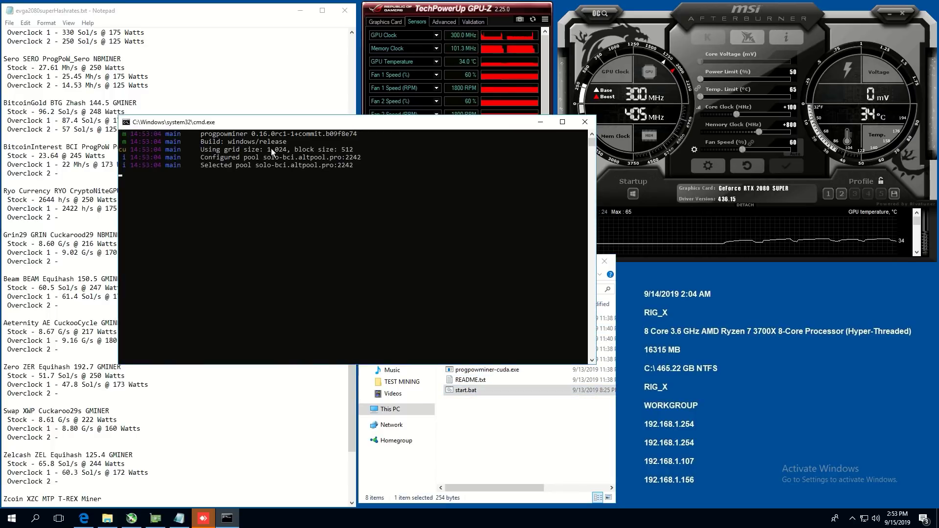
left_click_drag(259, 119, 493, 258)
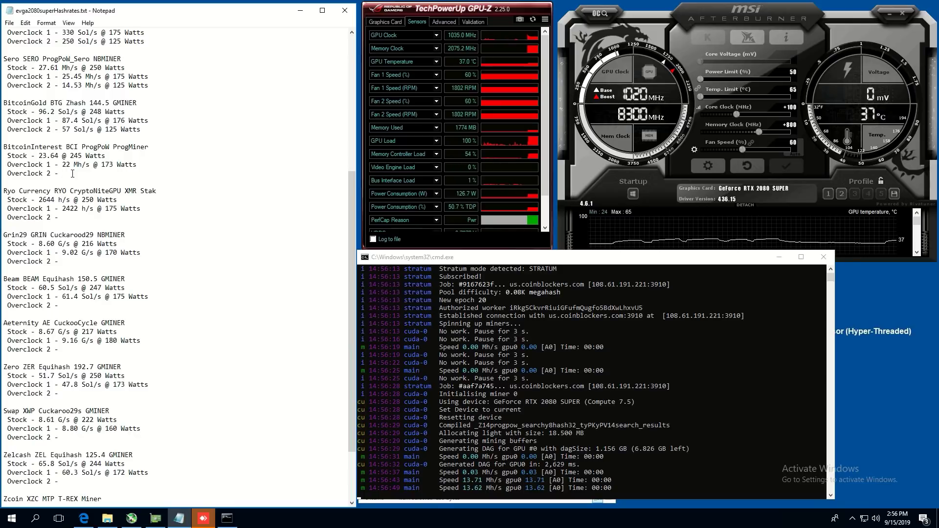
- Record "13.66 Mh/s @ 125 Watts" as BitcoinInterest's Overclock 2 result in the hashrate notes and close the ProgPowMiner console
type("13")
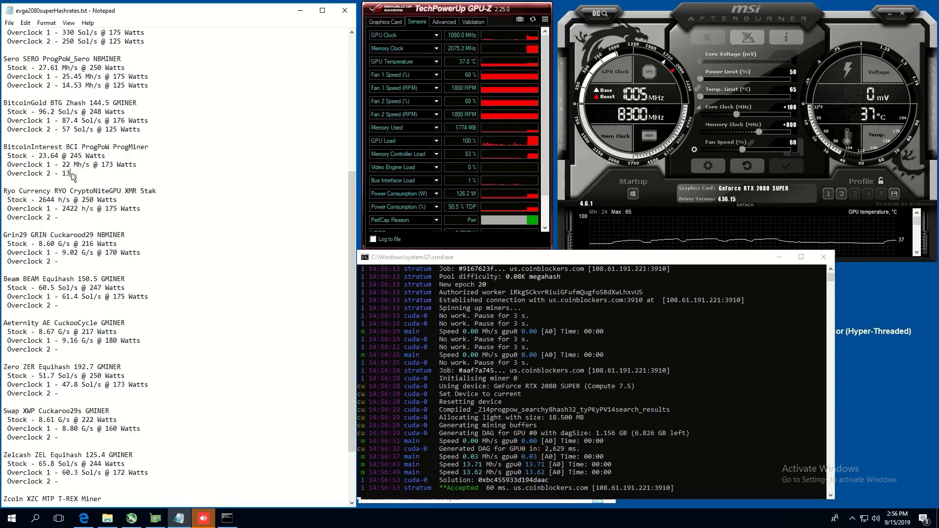
type(".62")
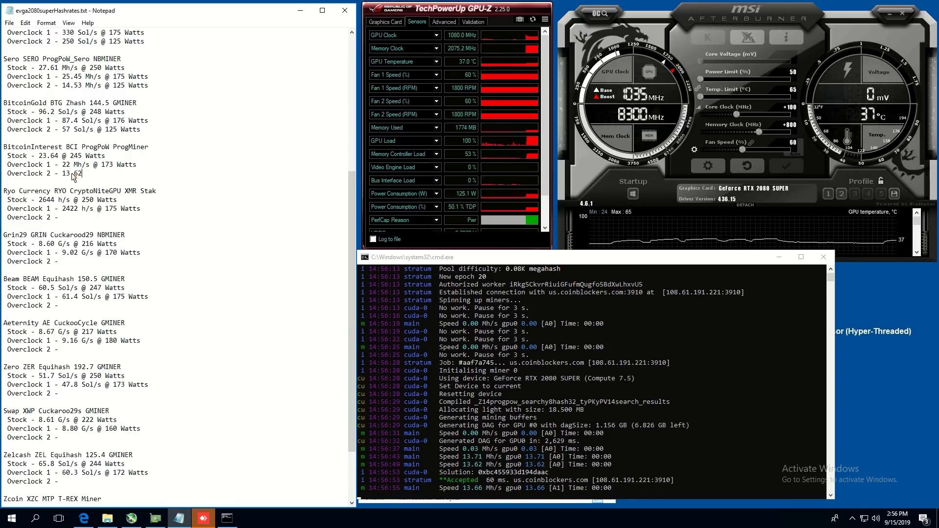
key("BackSpace")
type("6")
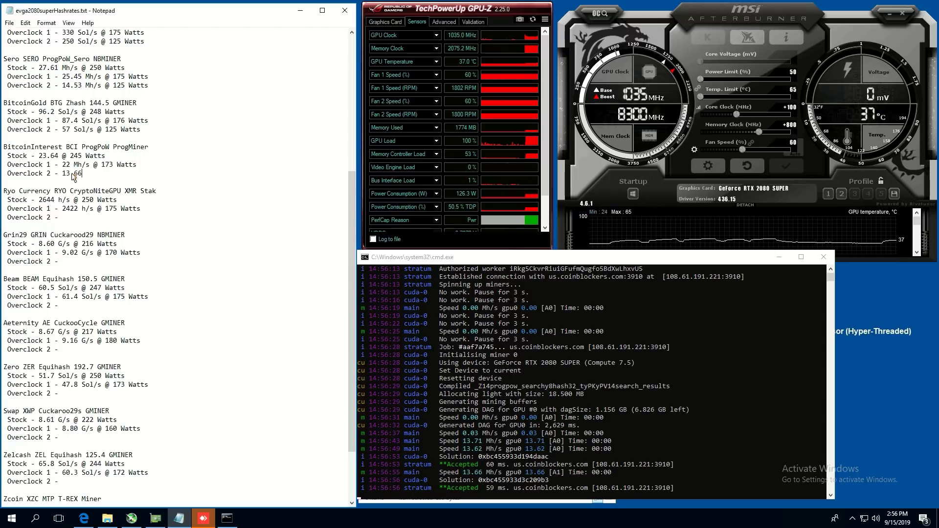
type(" Mh/s @")
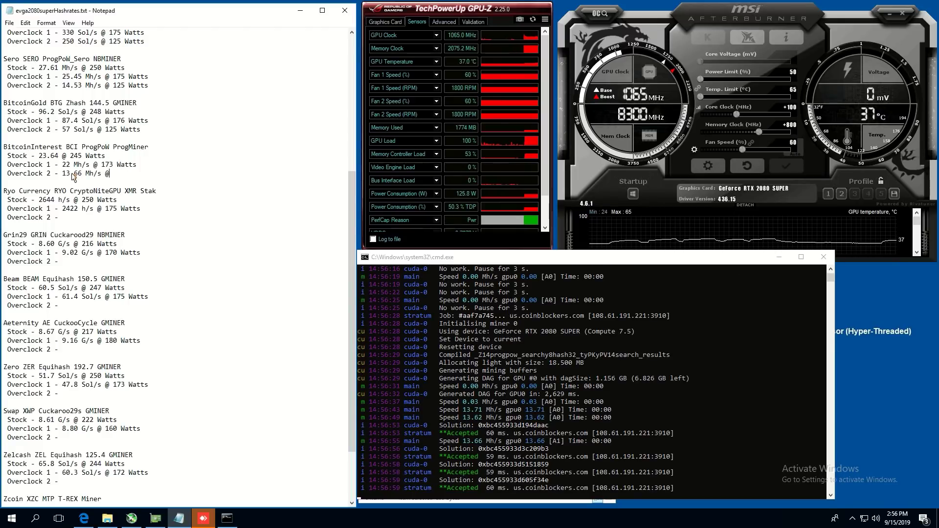
type(" 125")
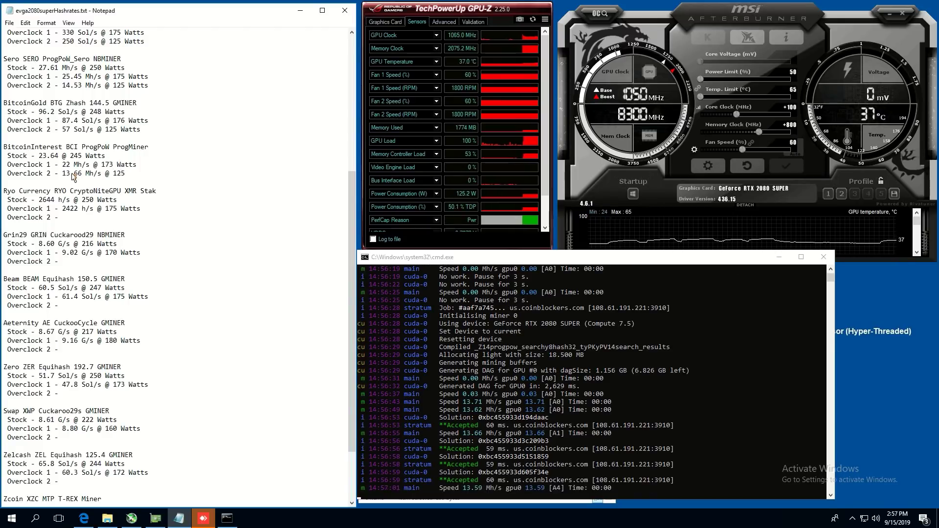
type(" Watts")
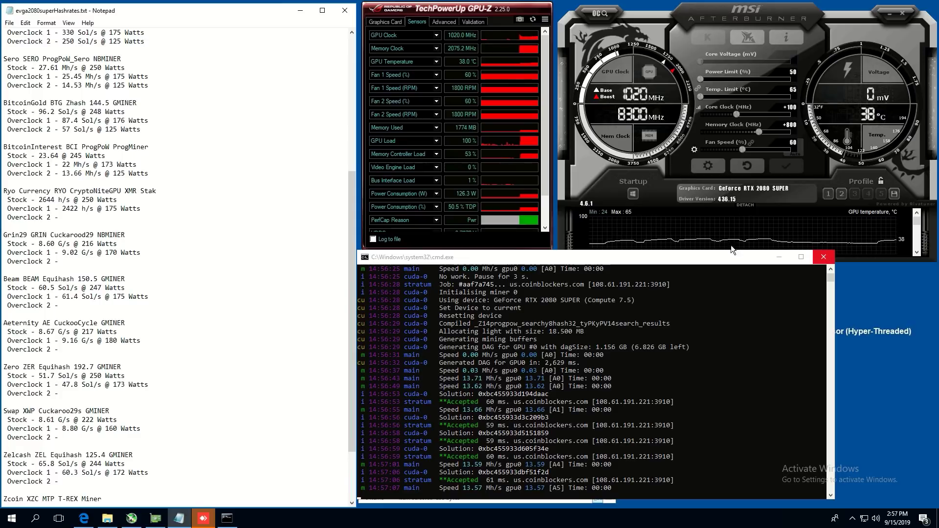
left_click(823, 257)
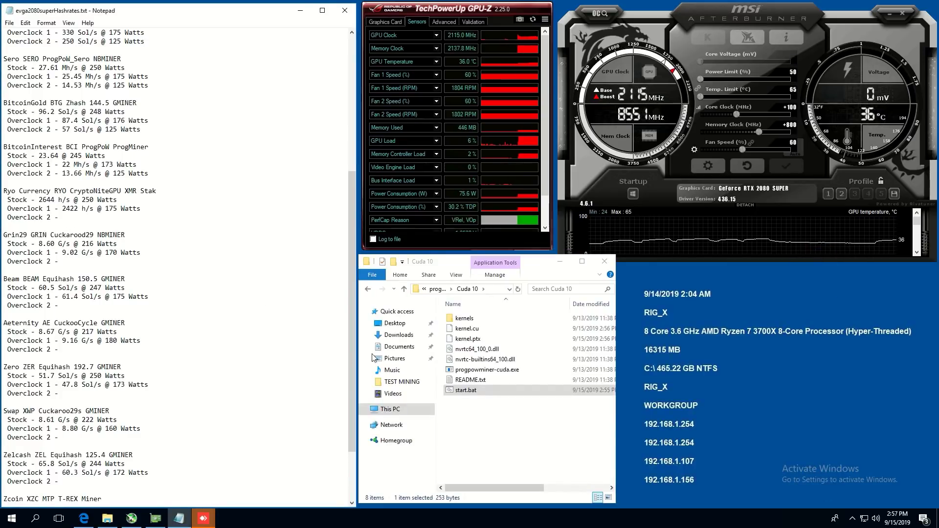
- Run start.bat from the xmr-stak-win64-2.10.7 folder in TEST MINING and move its console beside the hashrate notes
left_click(368, 289)
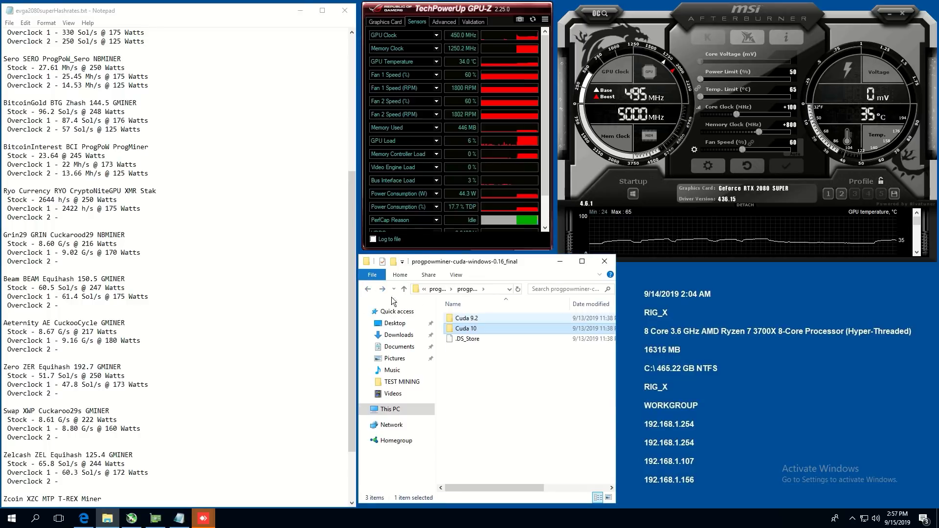
left_click(372, 292)
left_click(368, 290)
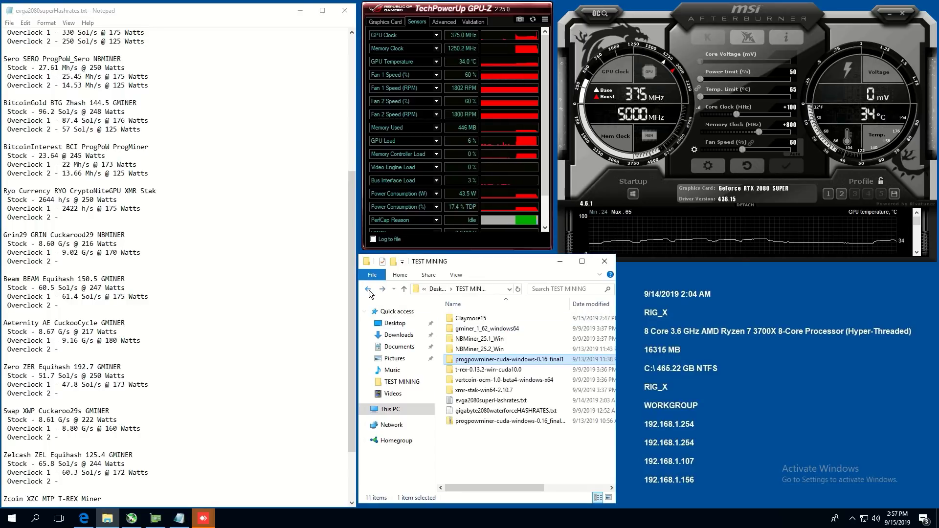
double_click(485, 390)
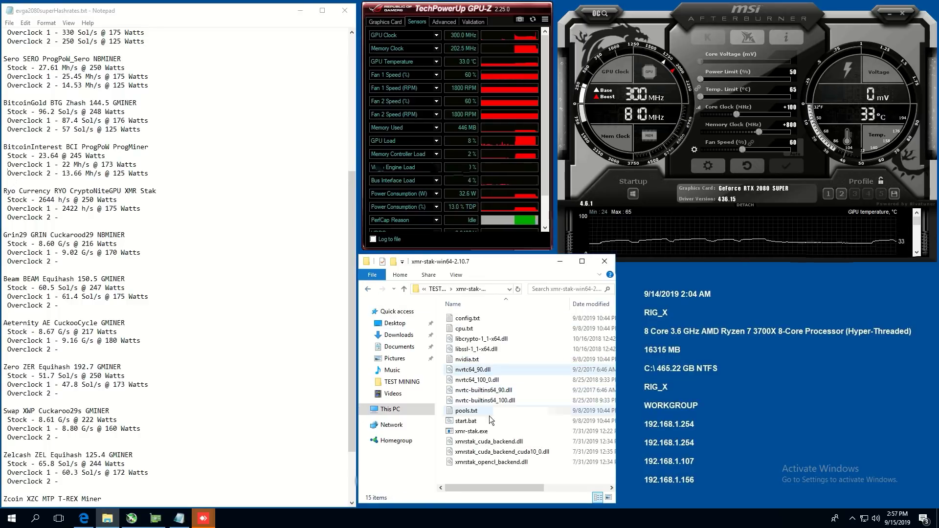
double_click(470, 421)
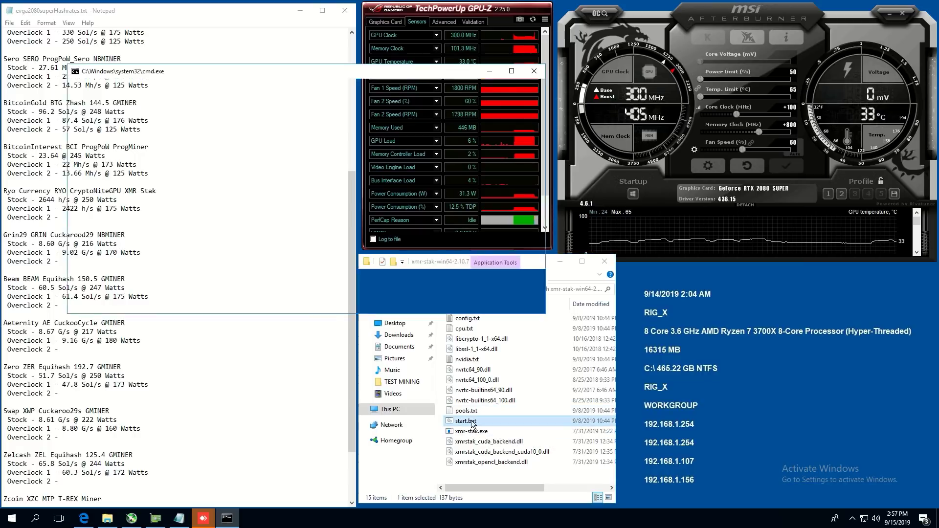
left_click_drag(299, 76, 622, 285)
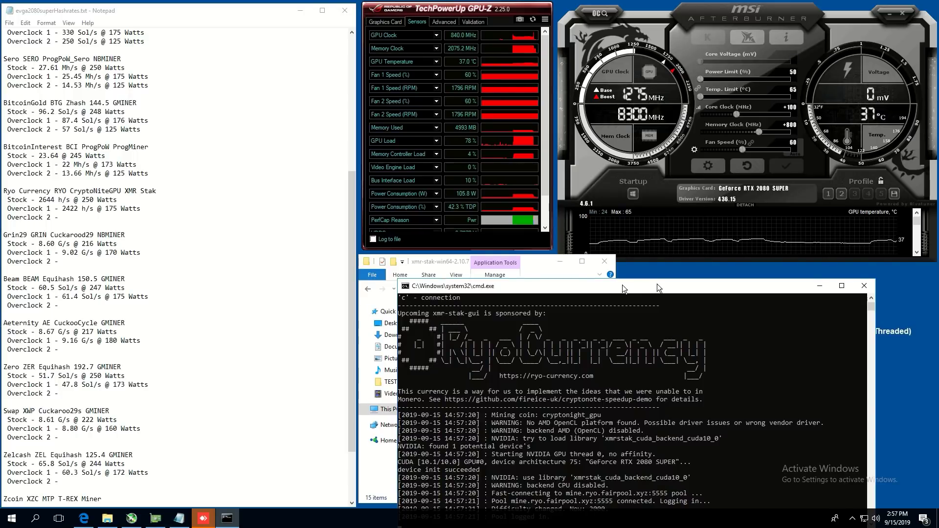
left_click_drag(623, 286, 594, 267)
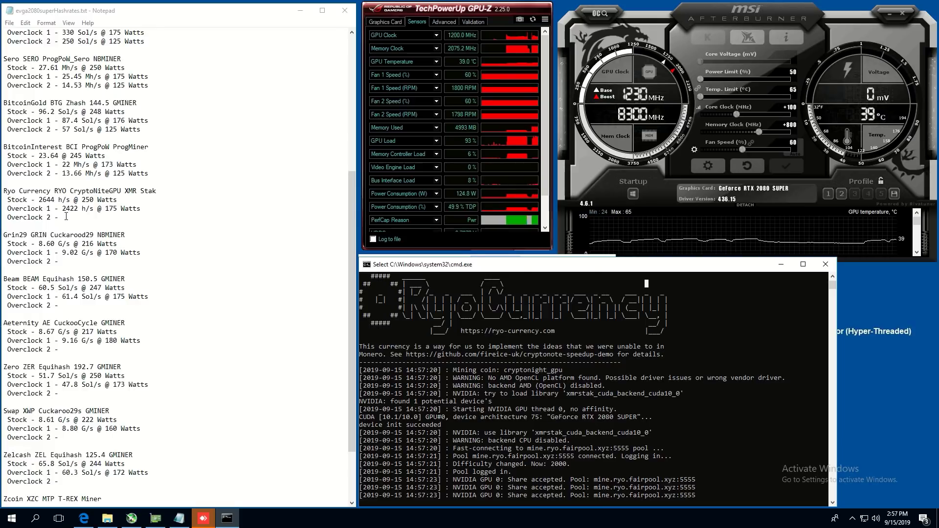
- Clear the selection that is pausing the XMR-Stak console so its mining output resumes
left_click(90, 216)
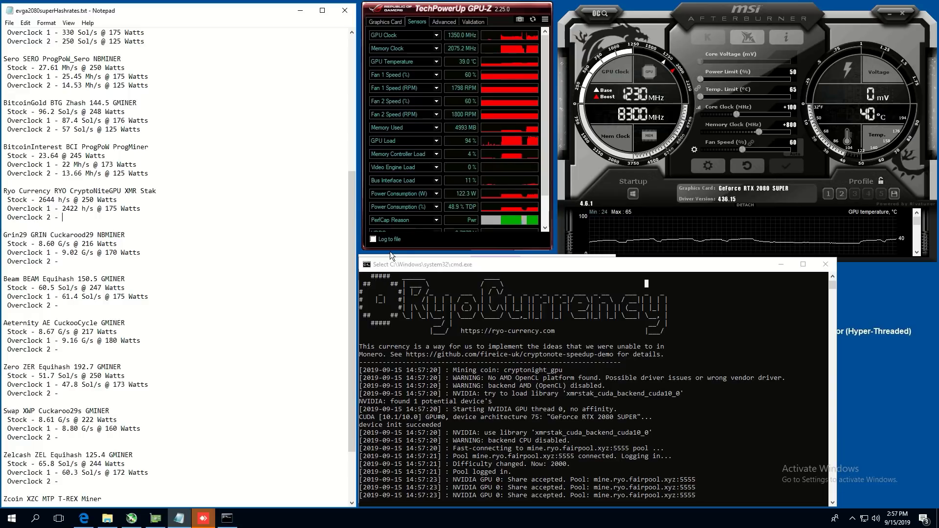
left_click(464, 263)
key("Escape")
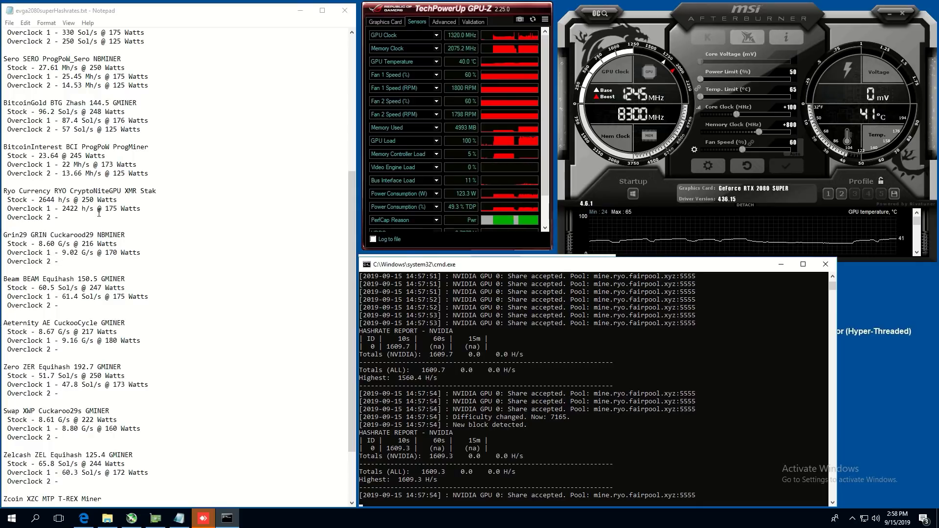
- Record "1609 h/s @ 125 Watts" as Ryo Currency's Overclock 2 result in the hashrate notes and close the XMR-Stak console
left_click(84, 216)
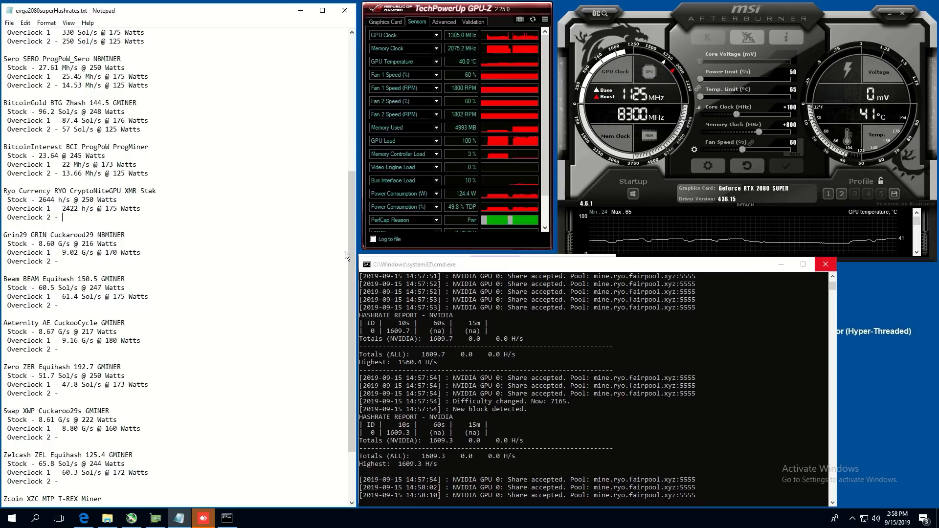
left_click(78, 219)
type("1")
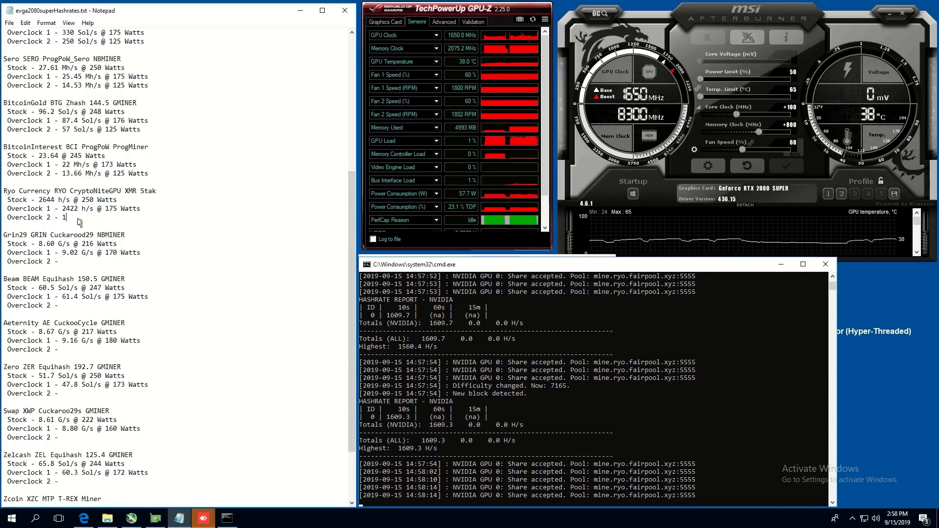
type("609 h/s @")
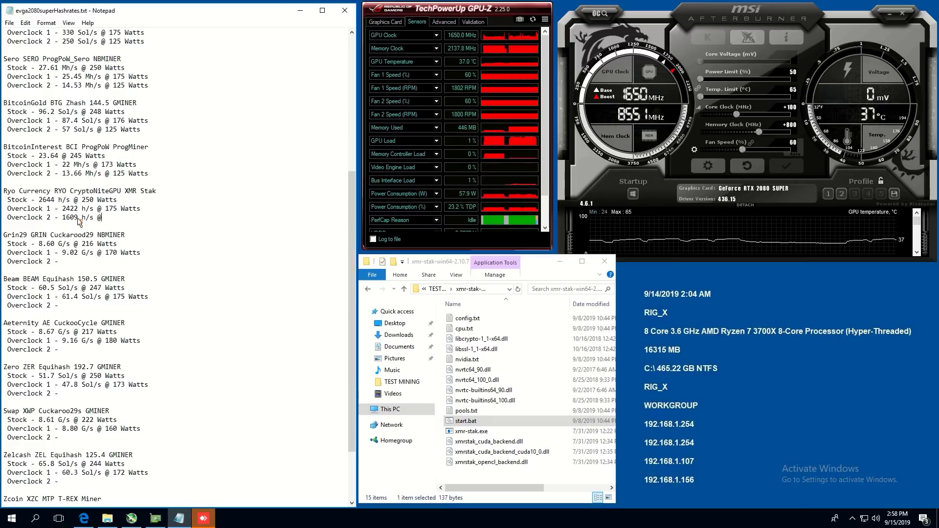
type(" 125 Watts")
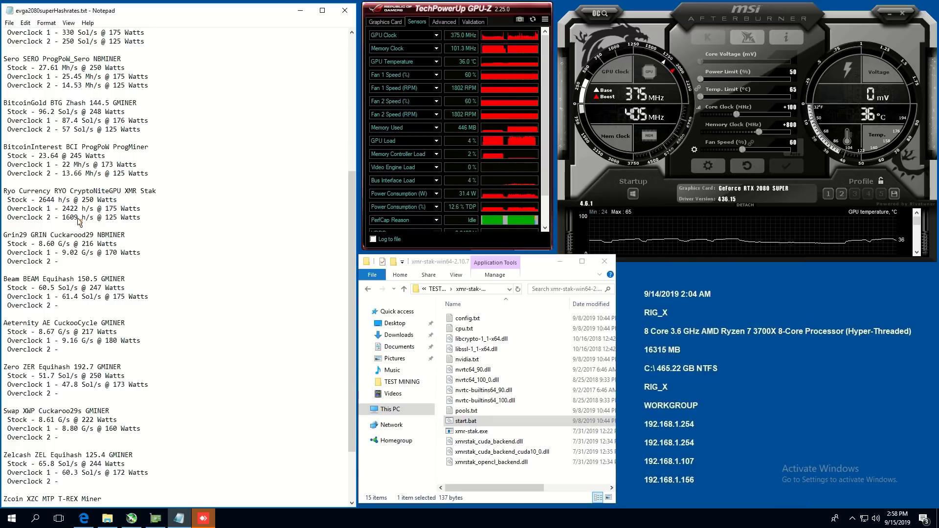
left_click_drag(134, 215, 69, 208)
left_click(69, 211)
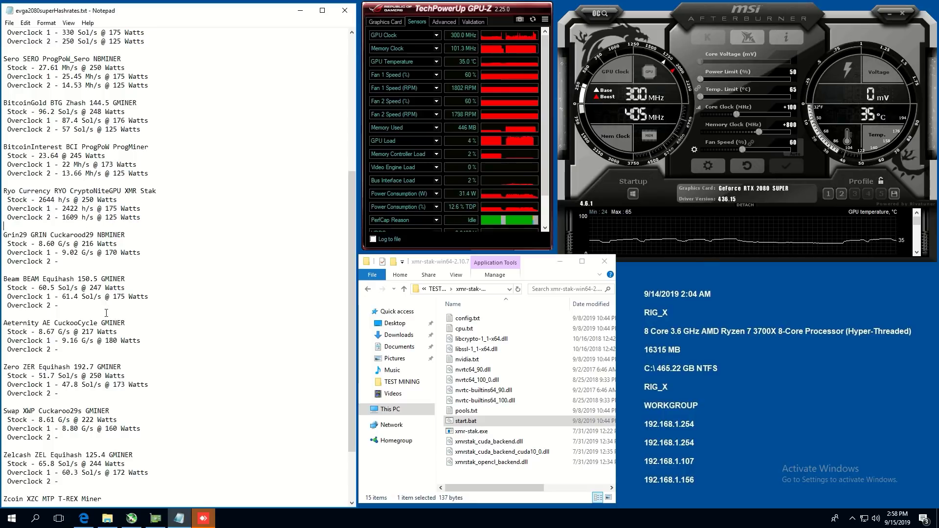
left_click_drag(63, 208, 139, 218)
left_click(161, 278)
- Run start_grin29.bat from the NBMiner_Win folder of NBMiner_25.2_Win in TEST MINING, allowing it past SmartScreen, and move its console beside the notes
left_click(366, 287)
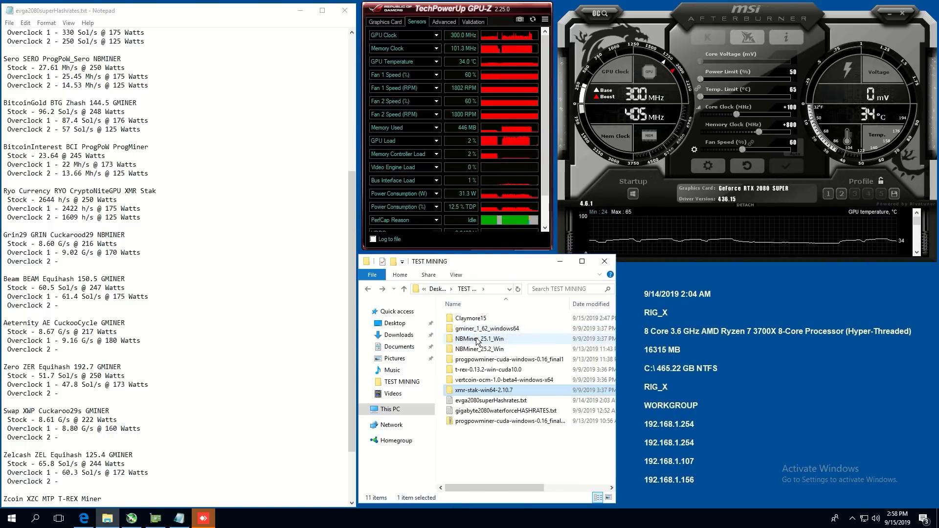
double_click(475, 341)
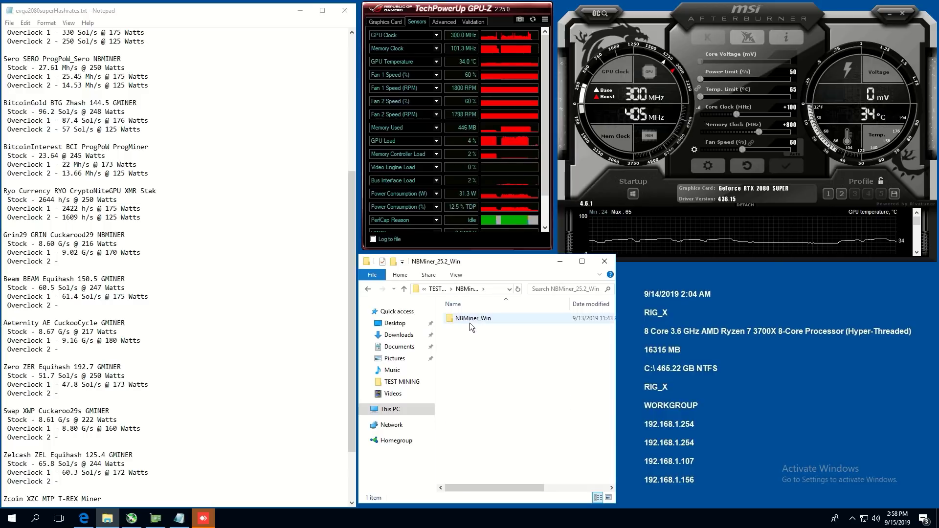
double_click(470, 320)
scroll(519, 423, "down", 1)
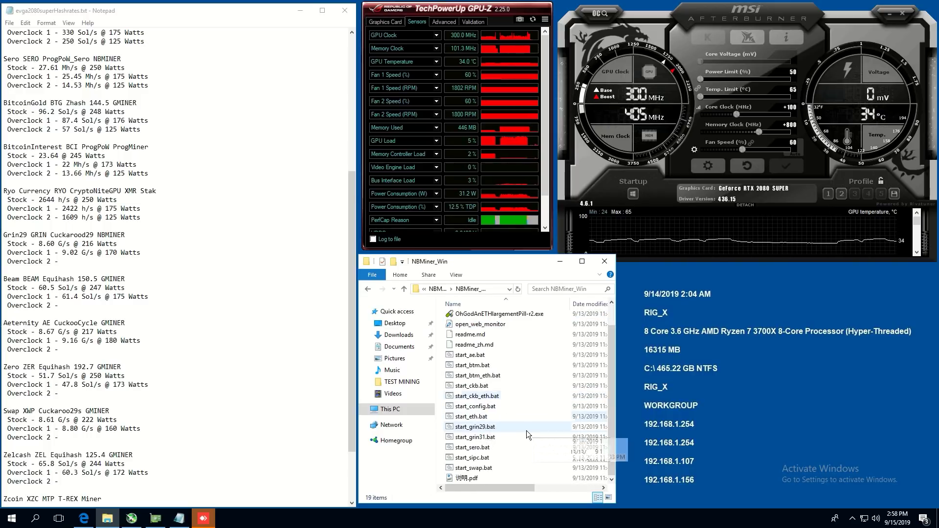
double_click(482, 430)
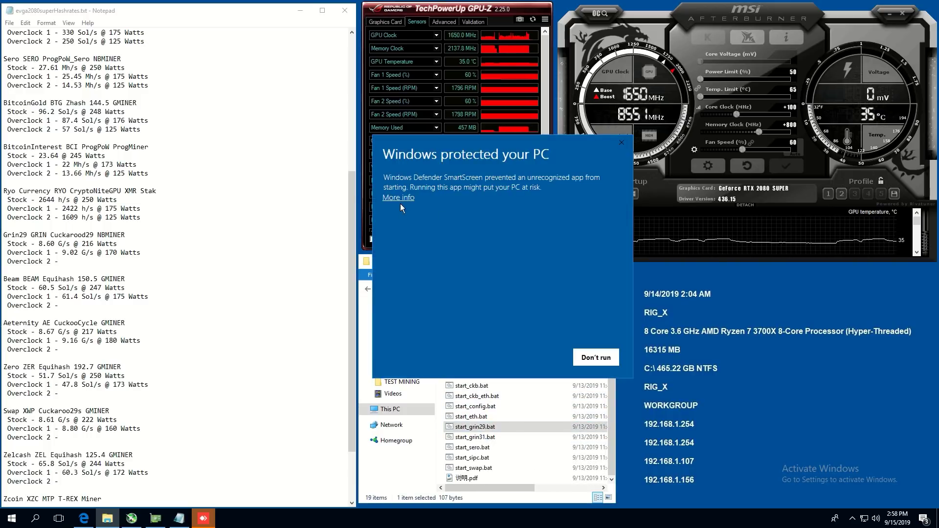
left_click(537, 358)
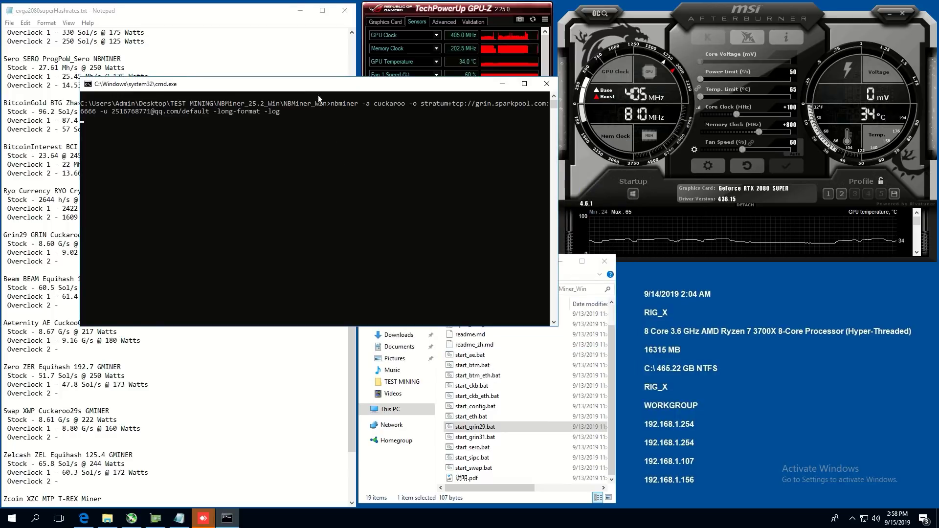
left_click_drag(318, 95, 596, 265)
- Record "6.03 G/s @ 125 Watts" as Grin29's Overclock 2 result in the hashrate notes and close the NBMiner console
left_click(92, 262)
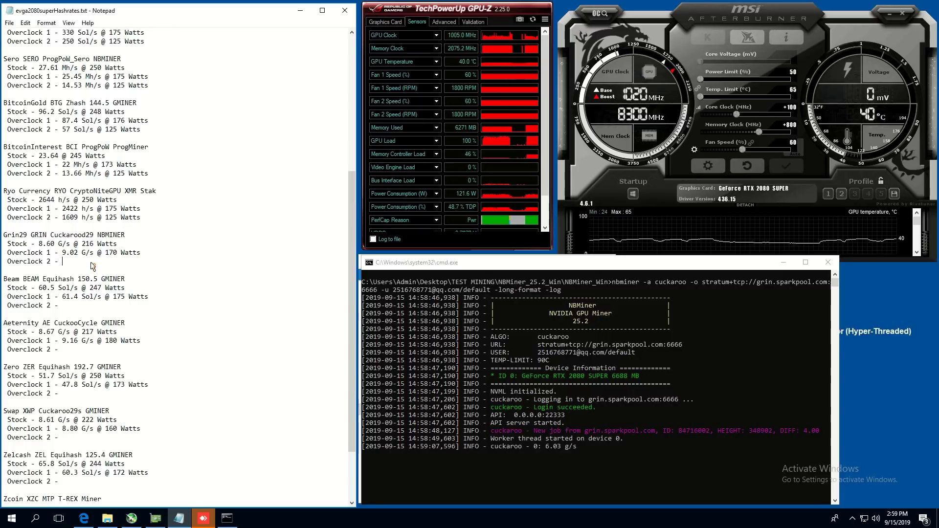
type("6.03 G/s")
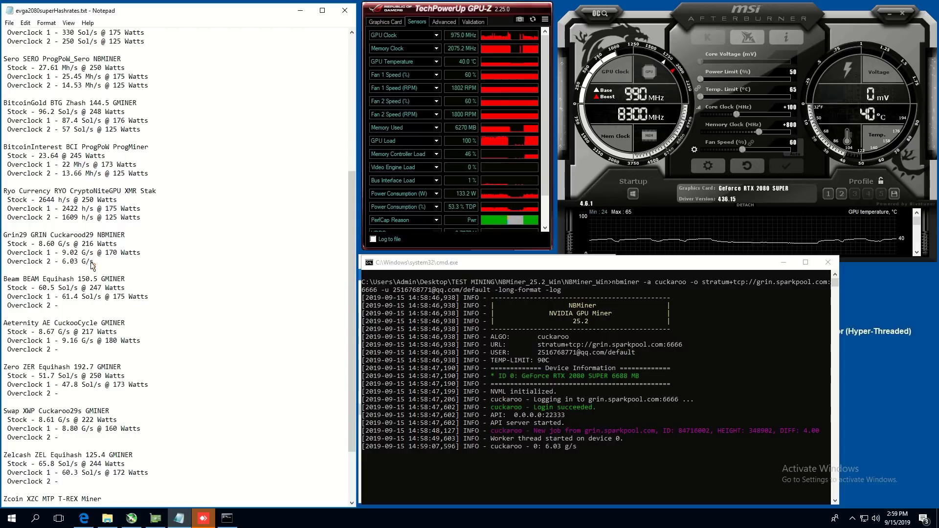
type(" @ 125 Watts")
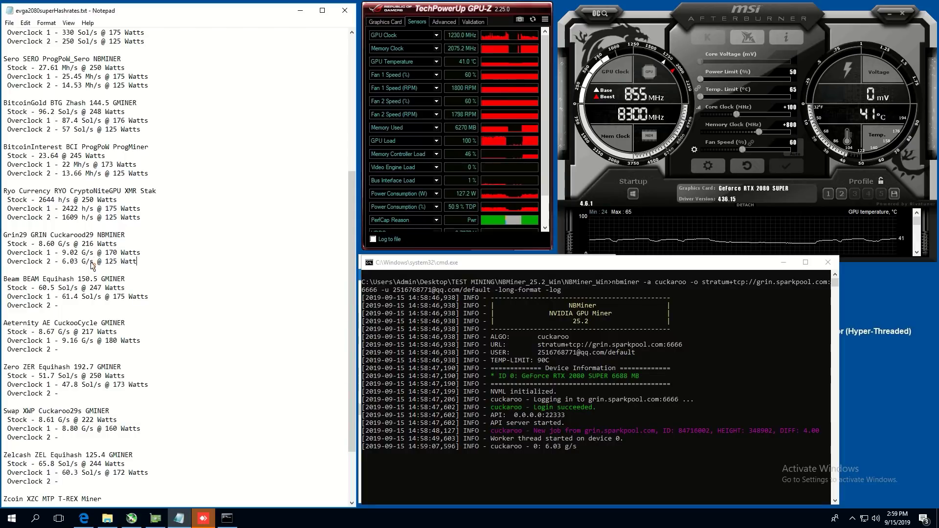
left_click(828, 262)
- Run mine_beam.bat from the gminer_1_62_windows64 folder in TEST MINING and move its console beside the hashrate notes
left_click(369, 288)
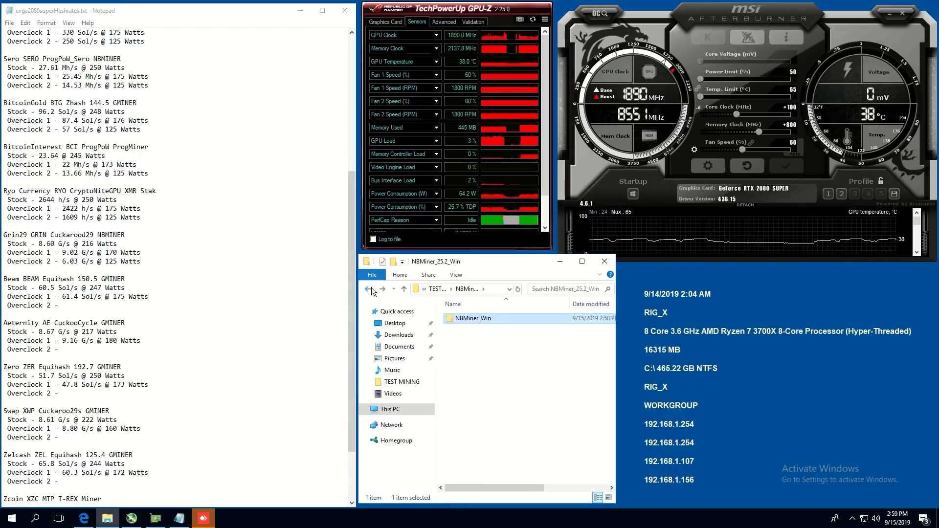
double_click(471, 328)
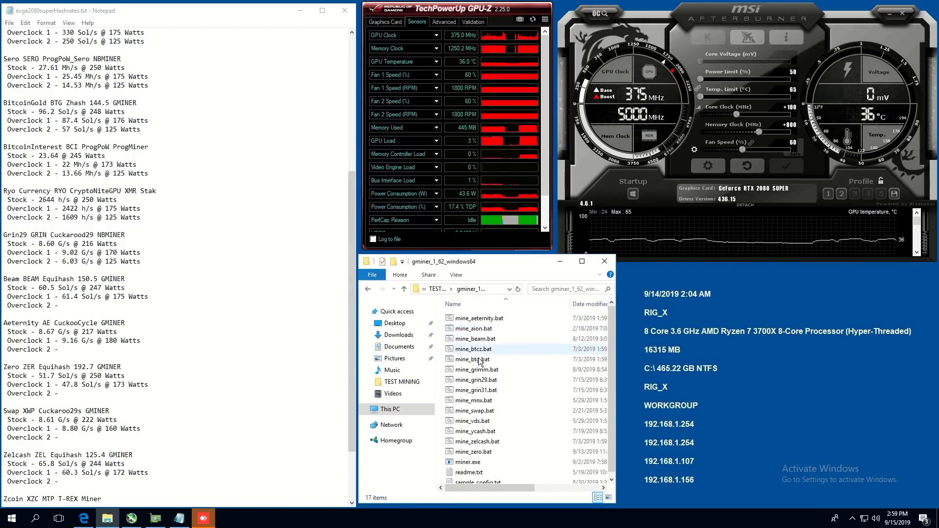
double_click(475, 338)
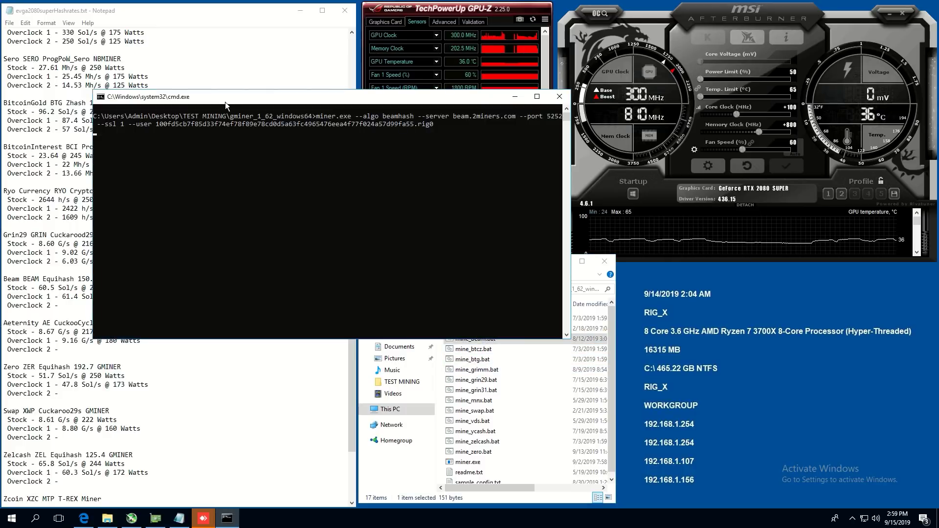
left_click_drag(225, 102, 495, 263)
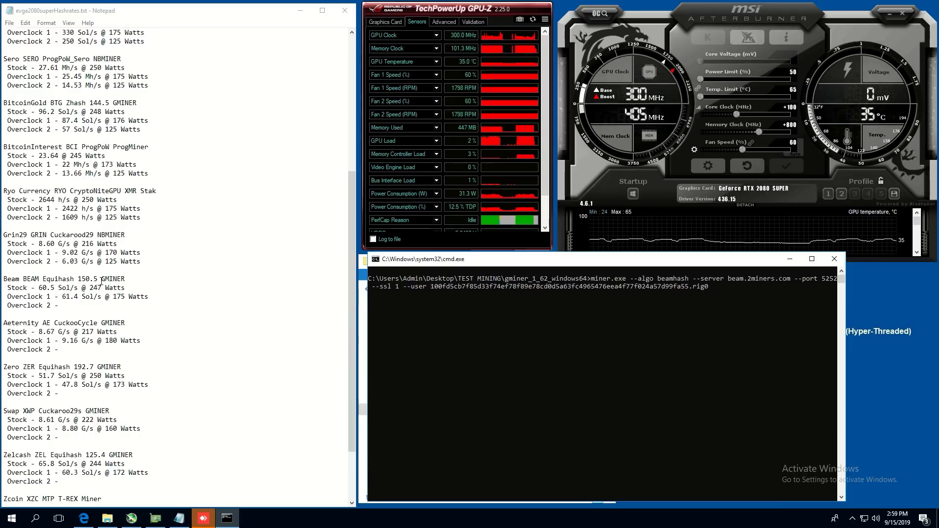
- Record "40.7 Sol/s @ 125 Watts" as Beam's Overclock 2 result in the hashrate notes and close the GMiner console
left_click(65, 305)
left_click_drag(75, 279, 4, 280)
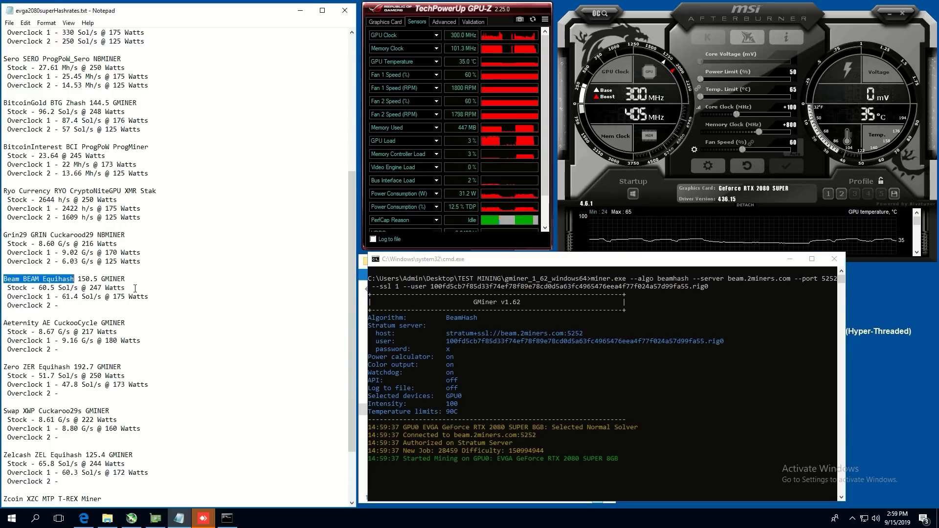
left_click(129, 288)
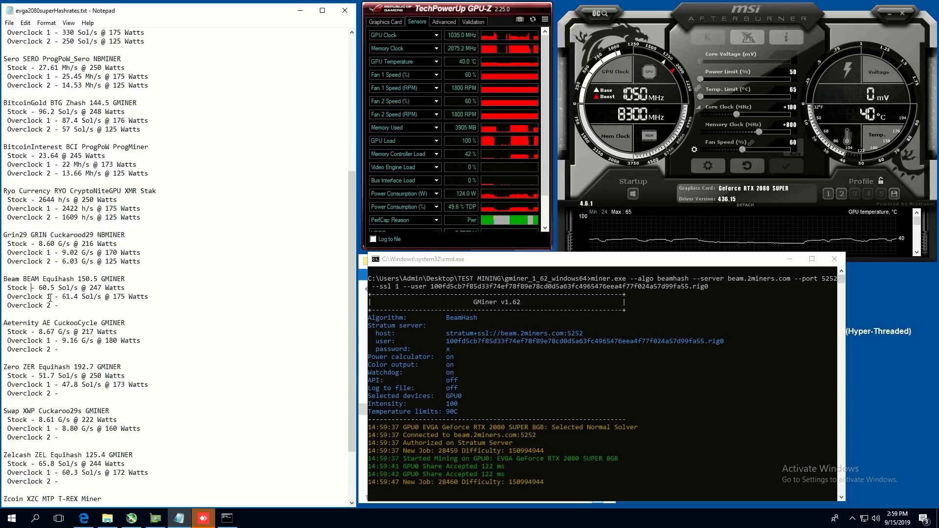
scroll(83, 325, "down", 3)
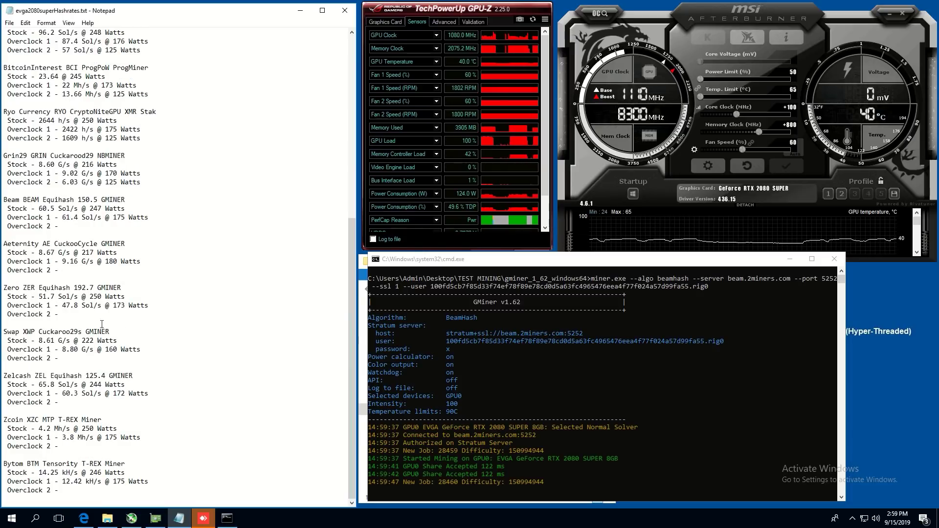
left_click(87, 270)
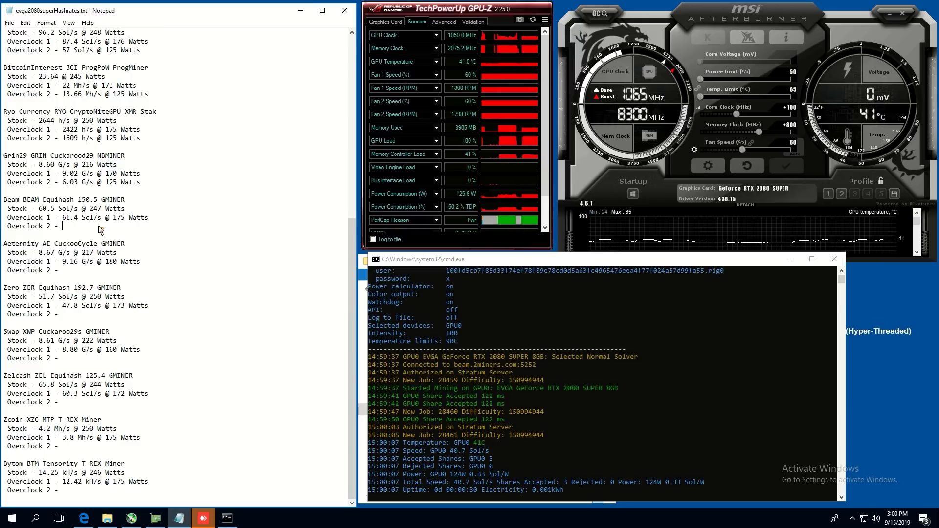
type("40.7 Sol")
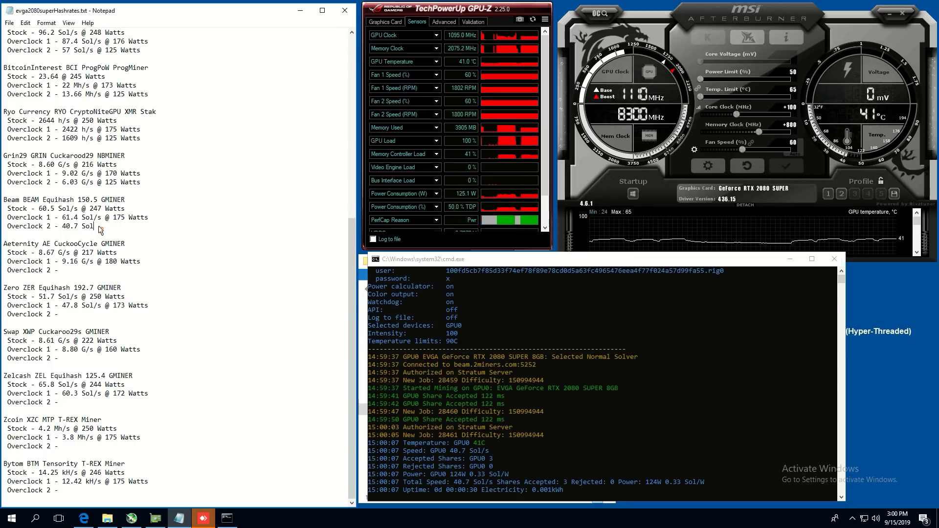
type("/s @ 1258 Watts")
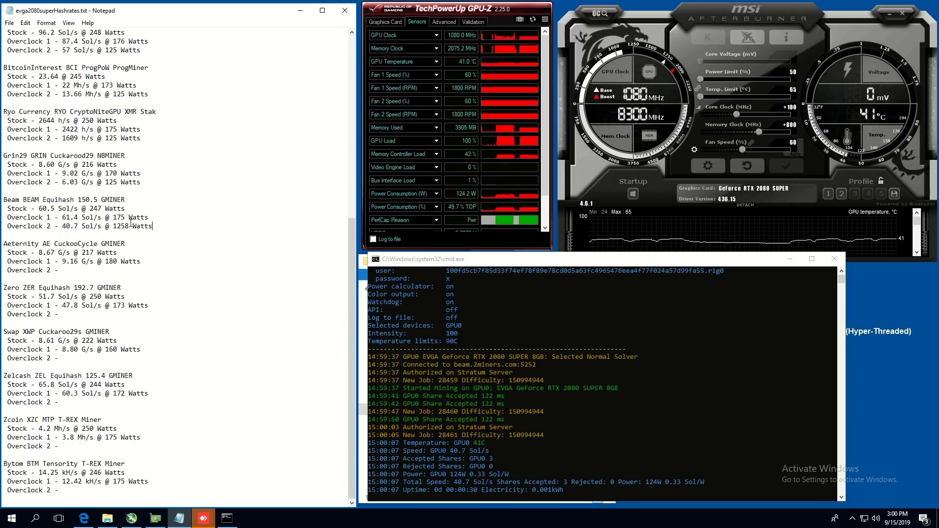
left_click(128, 226)
key("BackSpace")
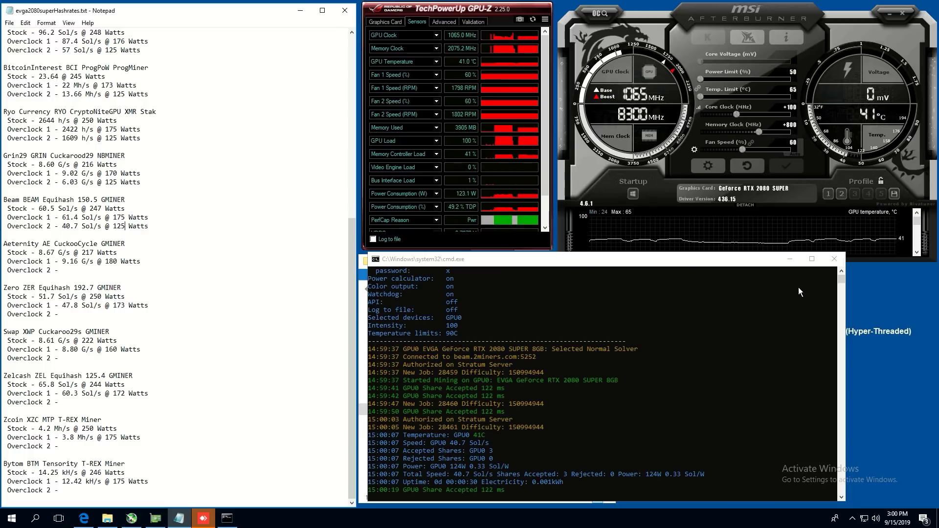
left_click(834, 259)
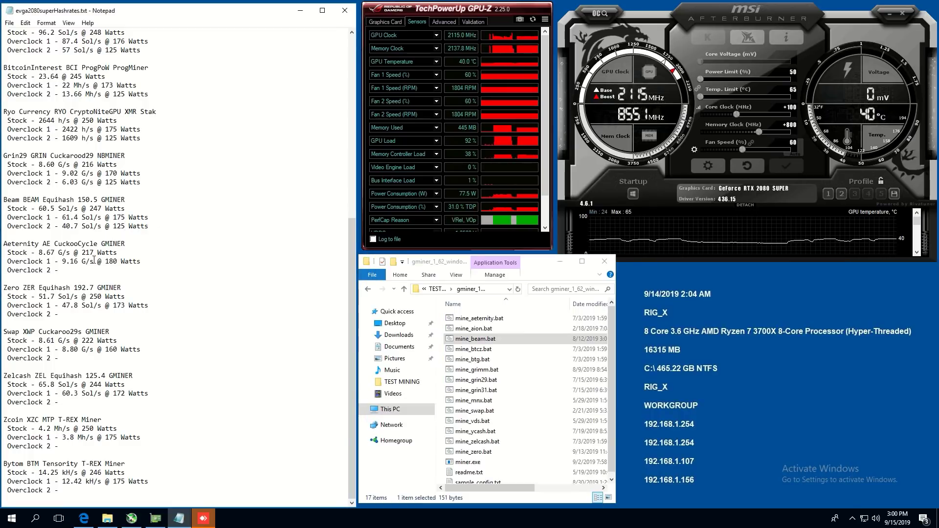
- Run mine_aeternity.bat with its console beside the notes and record "6.30 G/s @ 124 Watts" as Aeternity's Overclock 2 result, closing the console
double_click(477, 318)
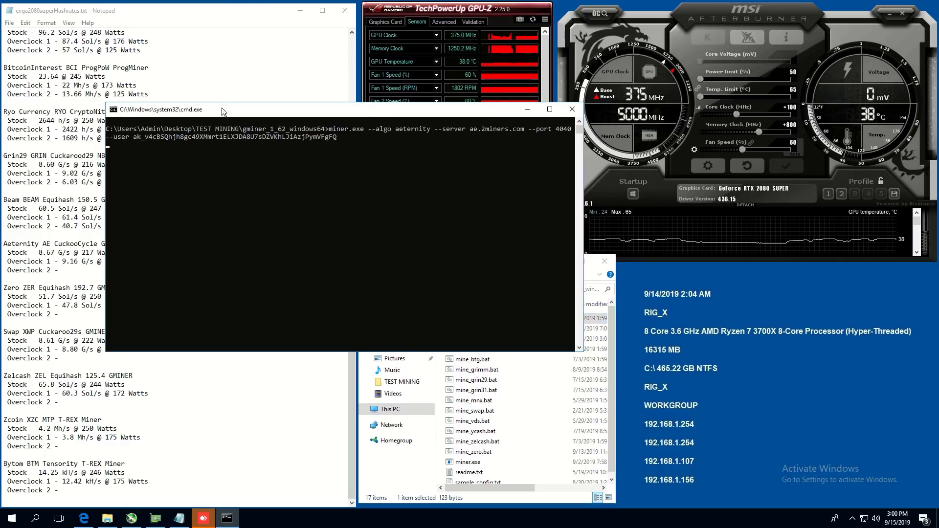
left_click_drag(216, 113, 470, 258)
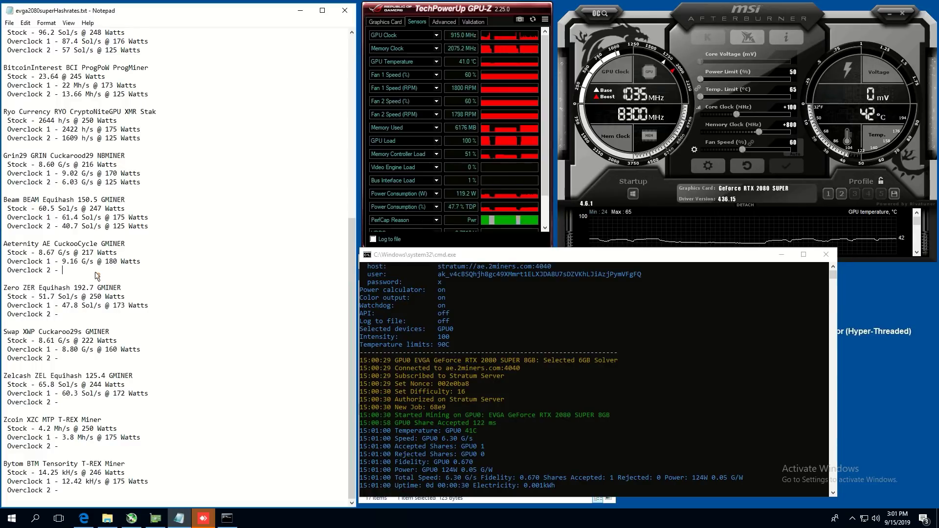
type("6.30 G/s")
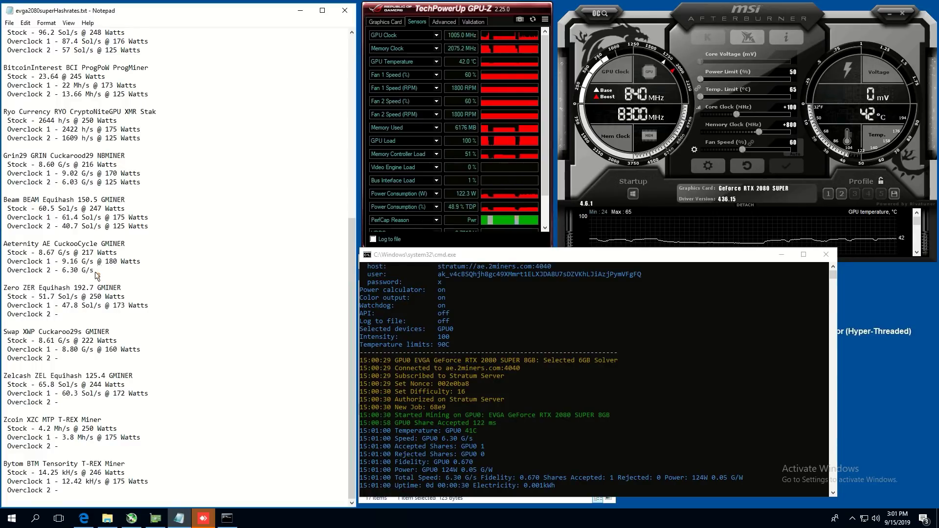
type(" @ 124")
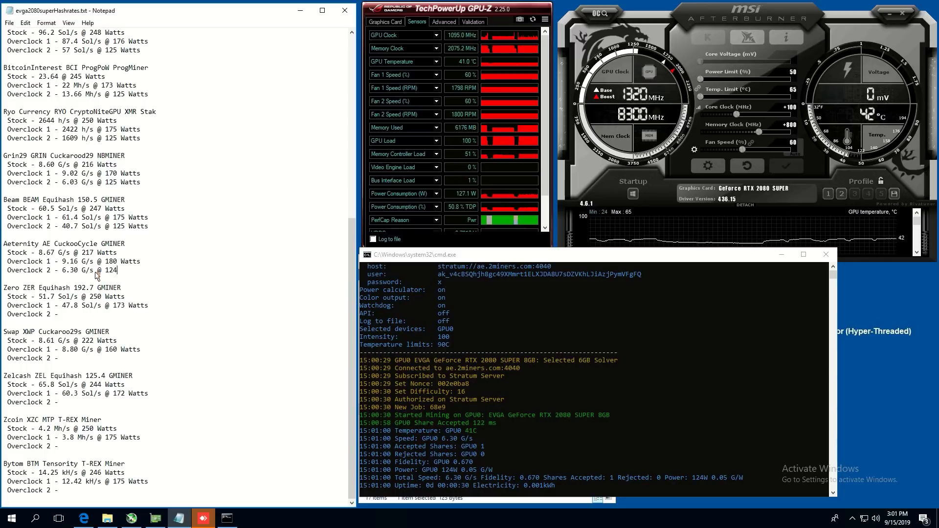
type(" Watts")
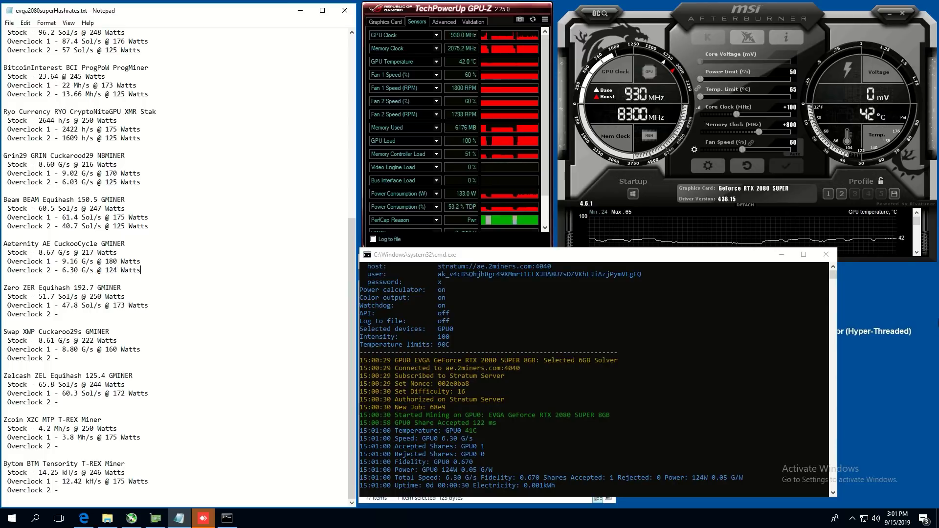
left_click(828, 256)
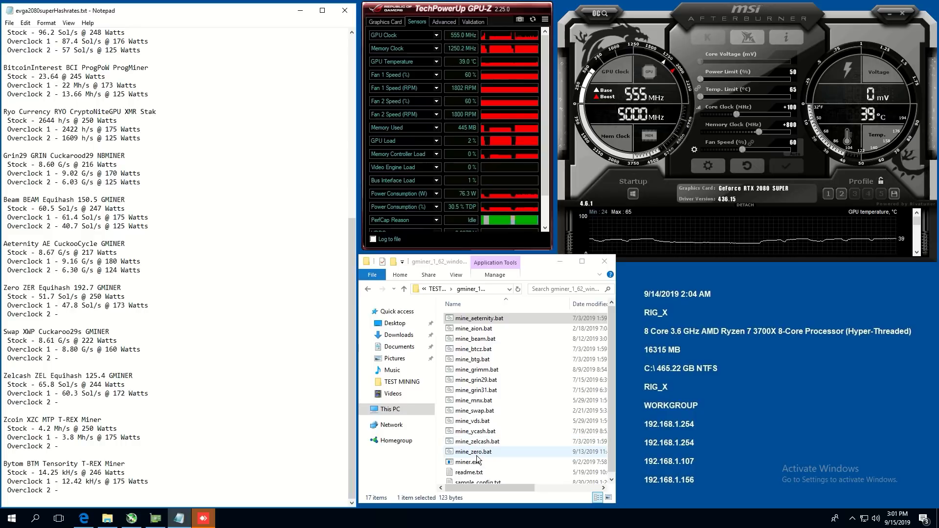
- Run mine_zero.bat with its console beside the notes, record "31.4 Sol/s @ 125 Watts" as Zero's Overclock 2 result, and close the console
double_click(483, 452)
mouse_move(209, 122)
left_mouse_down()
mouse_move(451, 205)
mouse_move(449, 259)
left_mouse_up()
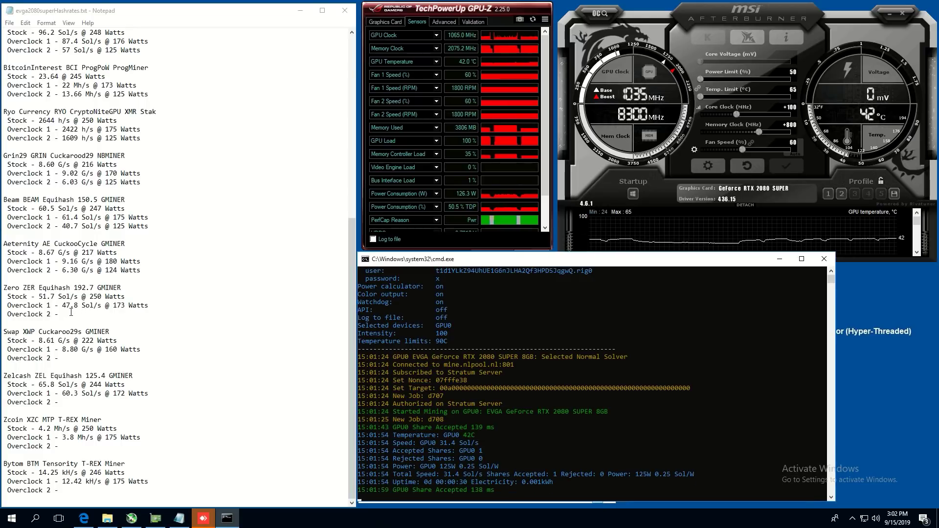
left_click(71, 312)
type("31")
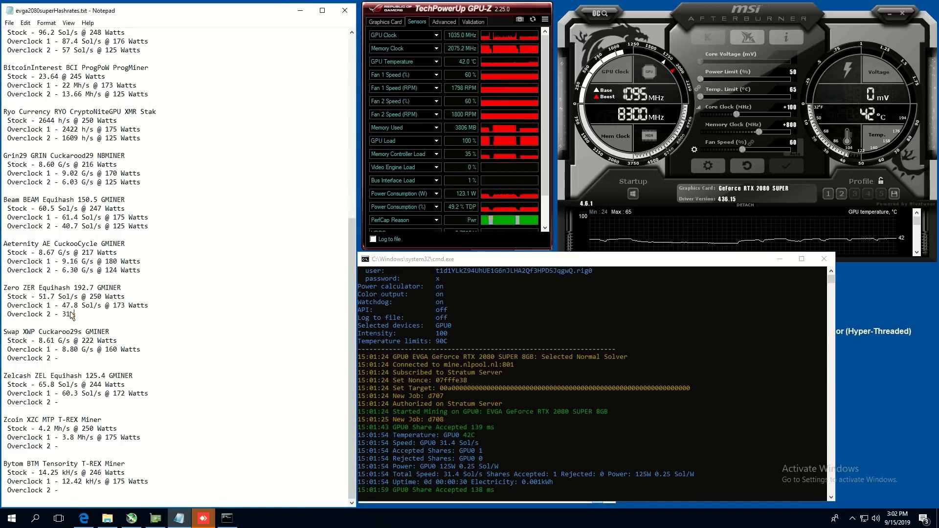
type(".4 Sol/")
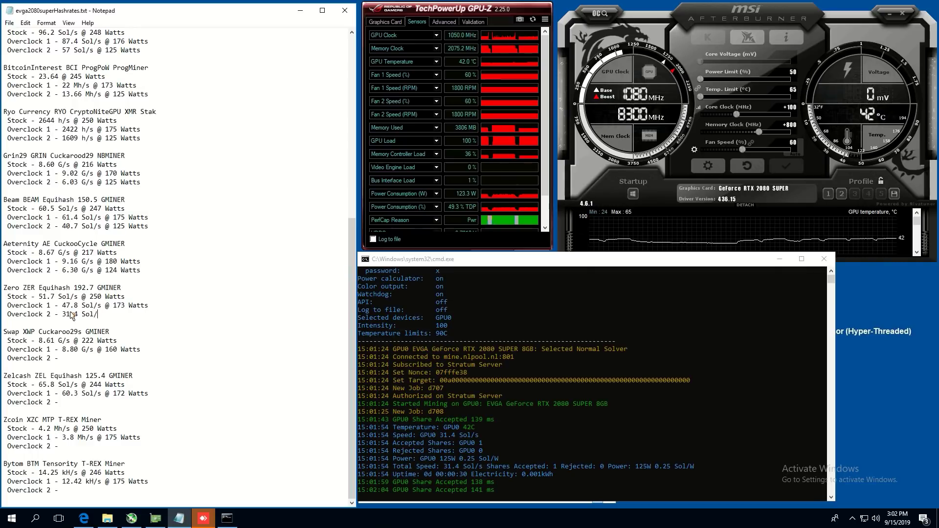
type("s @ 125 Wat")
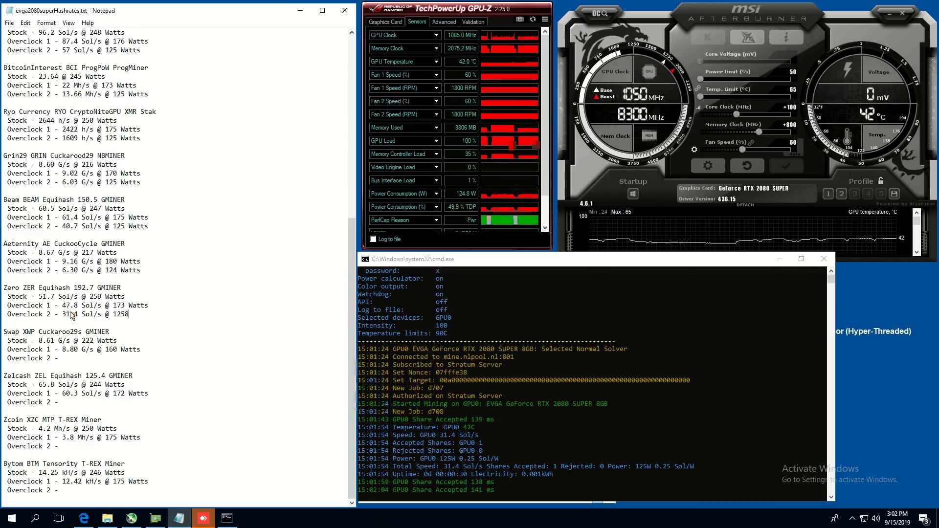
type("ts")
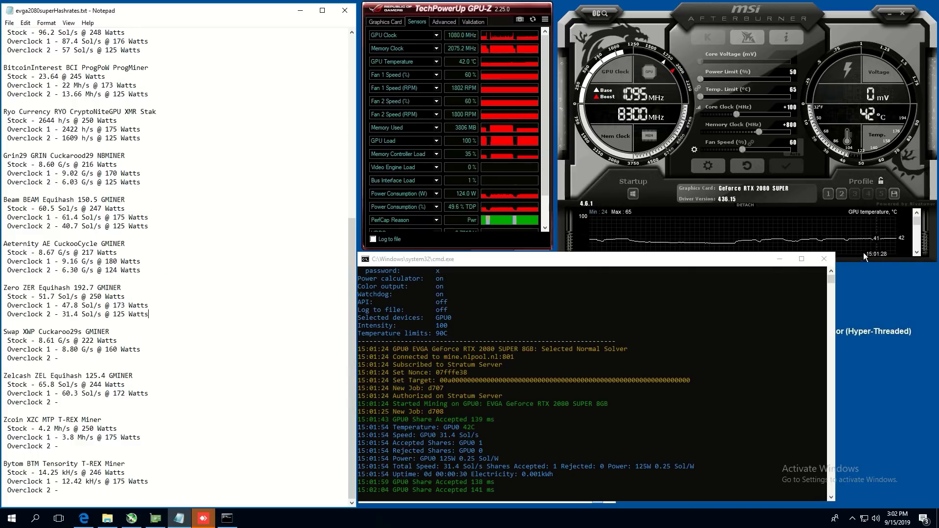
left_click(824, 259)
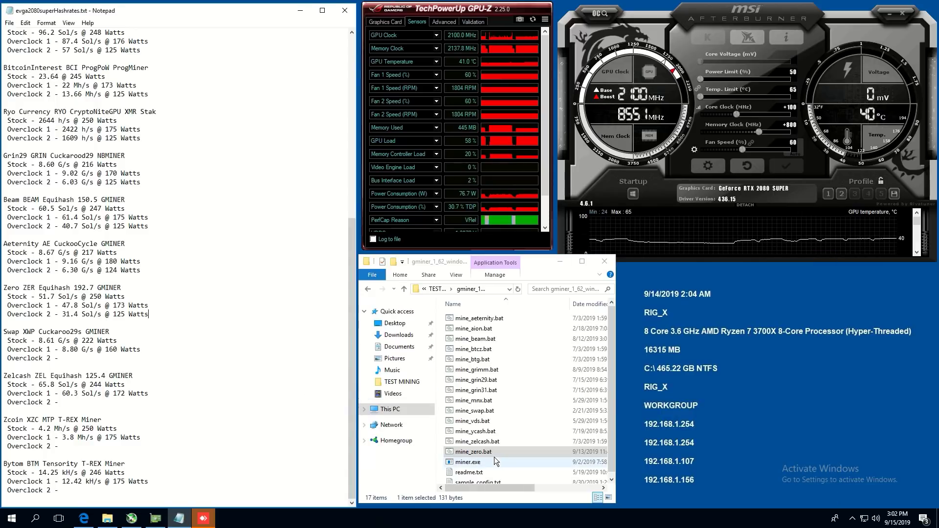
- Run mine_swap.bat with its console beside the notes, record "6.30 G/s @ 125 Watts" as Swap's Overclock 2 result, and close the console
double_click(484, 413)
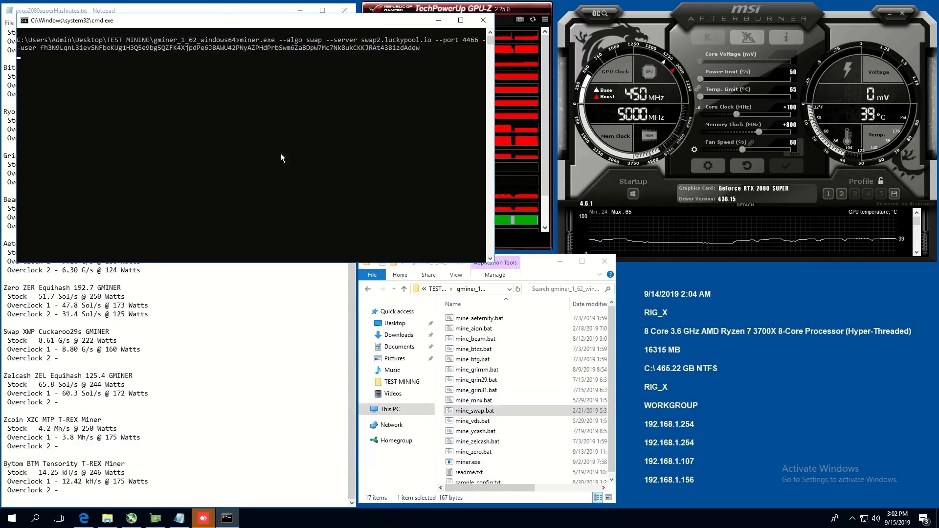
left_click_drag(220, 18, 569, 259)
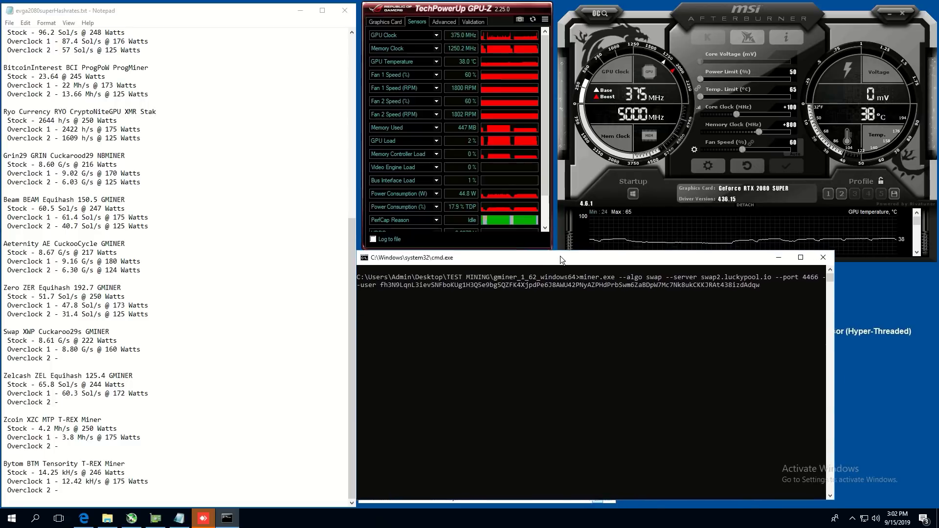
left_click(248, 323)
left_click(86, 358)
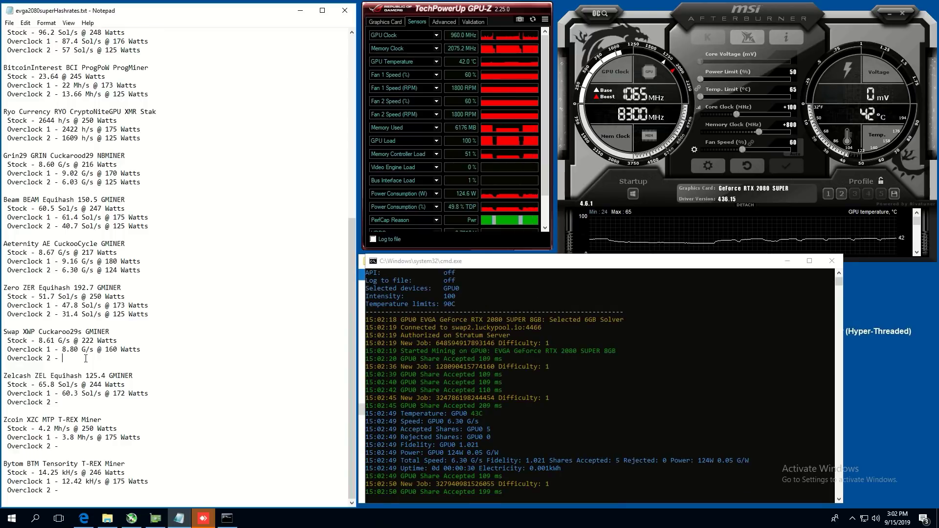
type("6.")
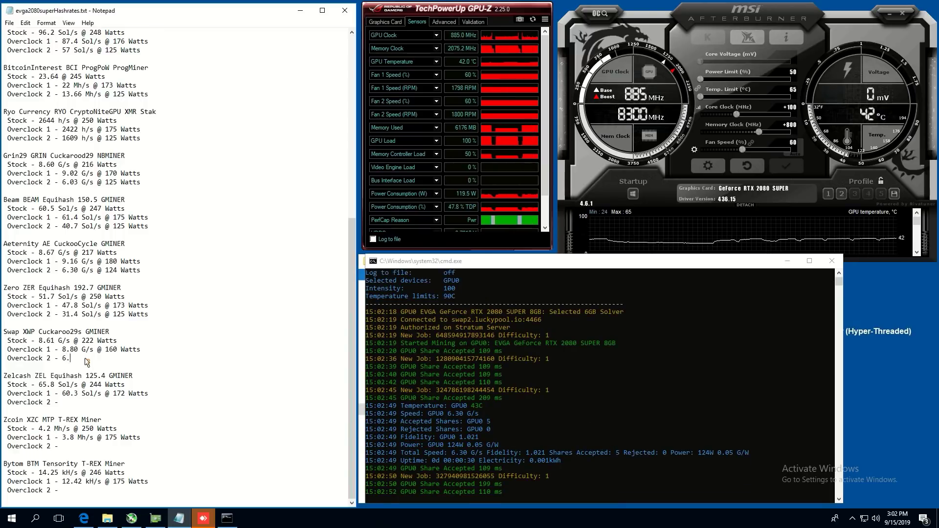
type("30 G/s @ 125 Watts")
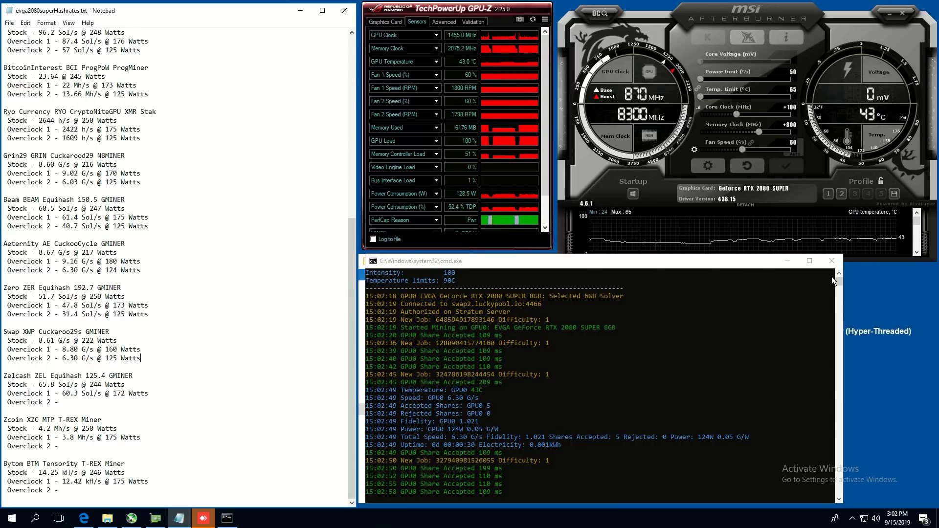
left_click(833, 264)
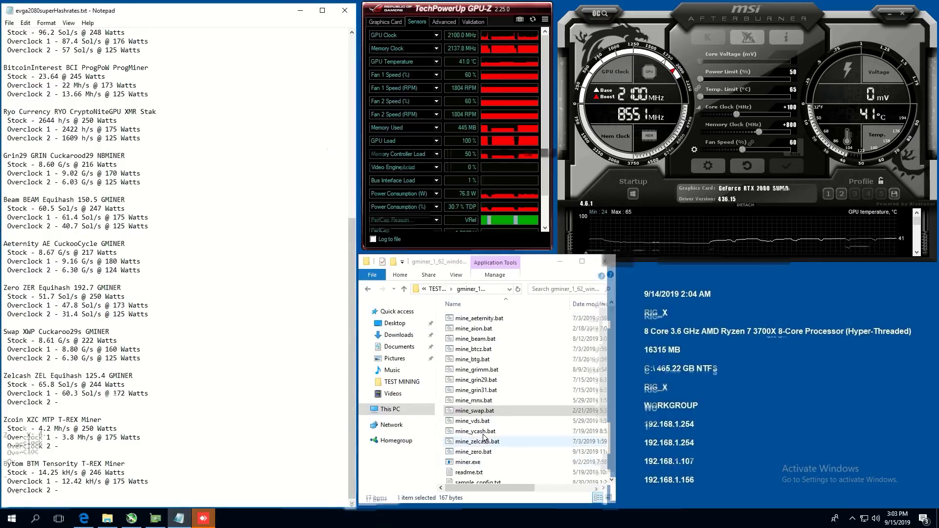
- Run mine_zelcash.bat with its console beside the notes, record "36.9 Sol/s @ 125 Watts" as Zelcash's Overclock 2 result, and close the console
double_click(477, 441)
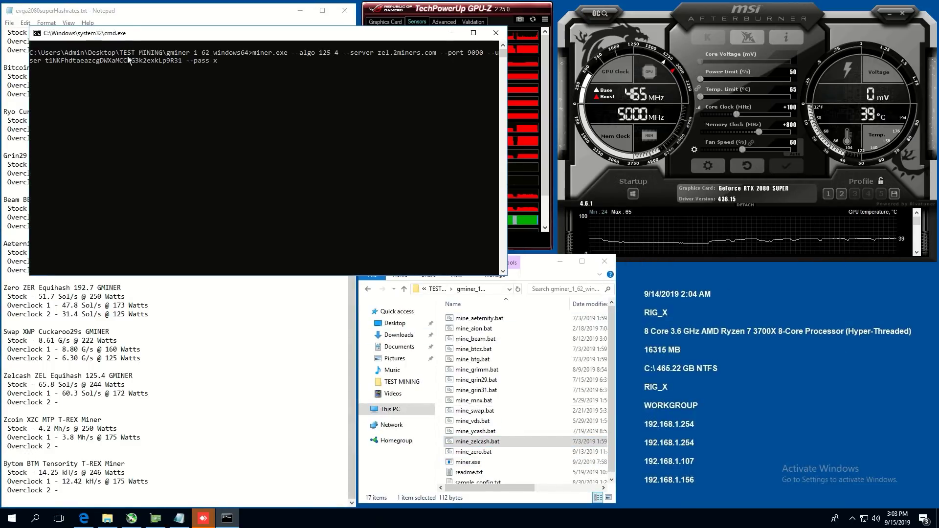
left_click_drag(93, 35, 422, 257)
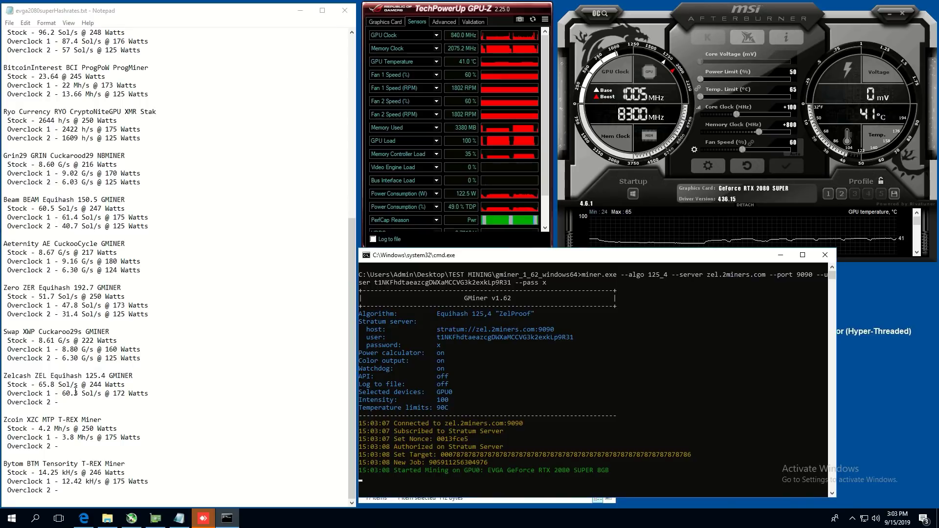
left_click(114, 403)
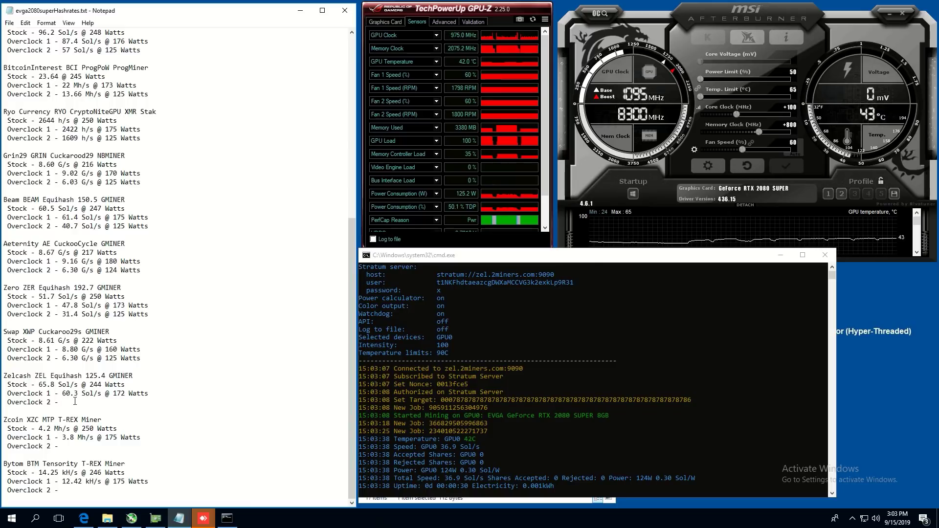
type("36.9 Sol/s @ 125 Watts")
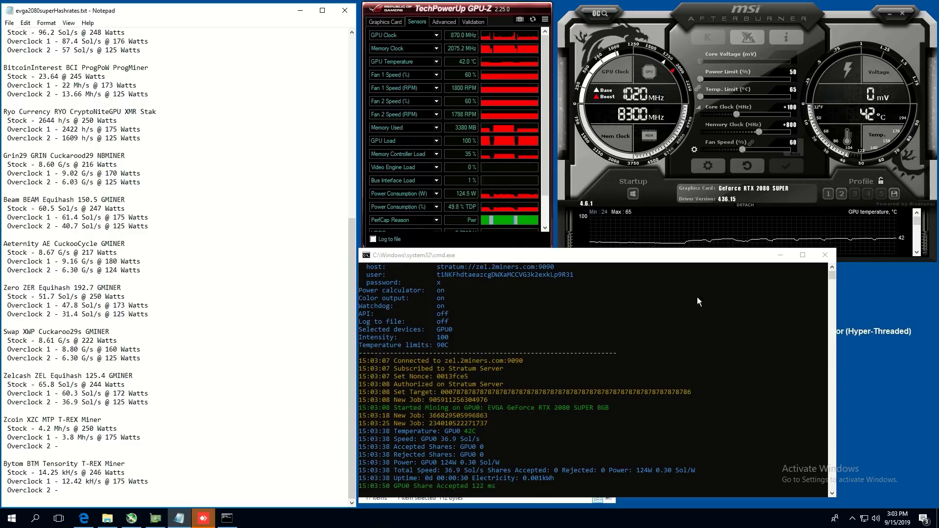
left_click(829, 259)
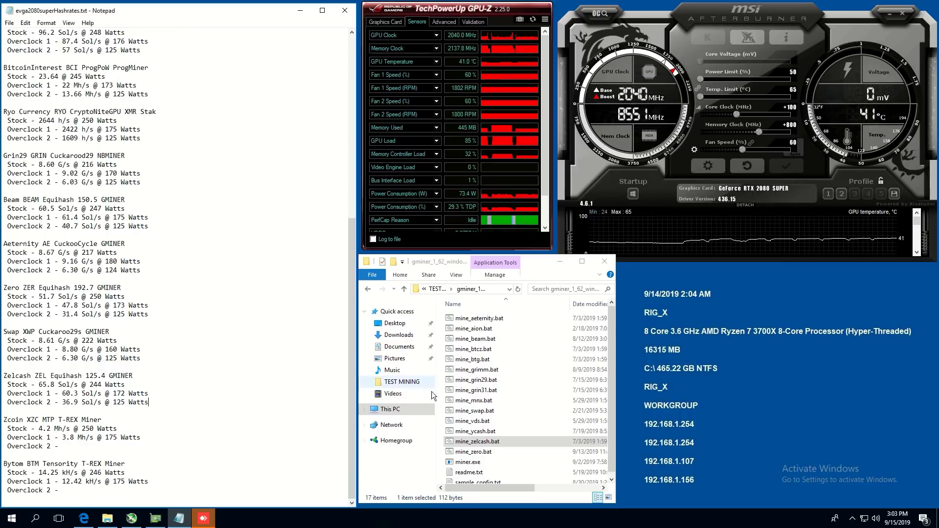
- Run XZC-2miners.bat from the t-rex-0.13.2-win-cuda10.0 folder in TEST MINING and move its console beside the hashrate notes
left_click(494, 461)
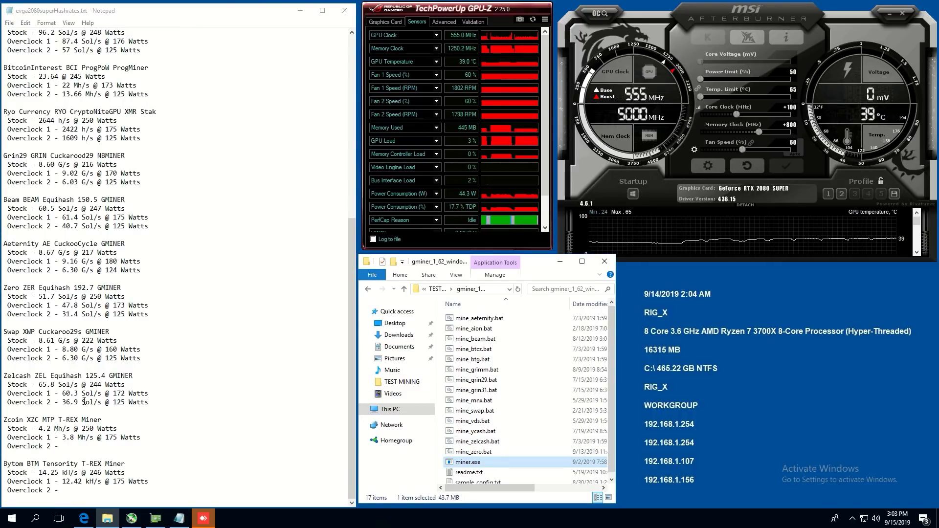
left_click(367, 288)
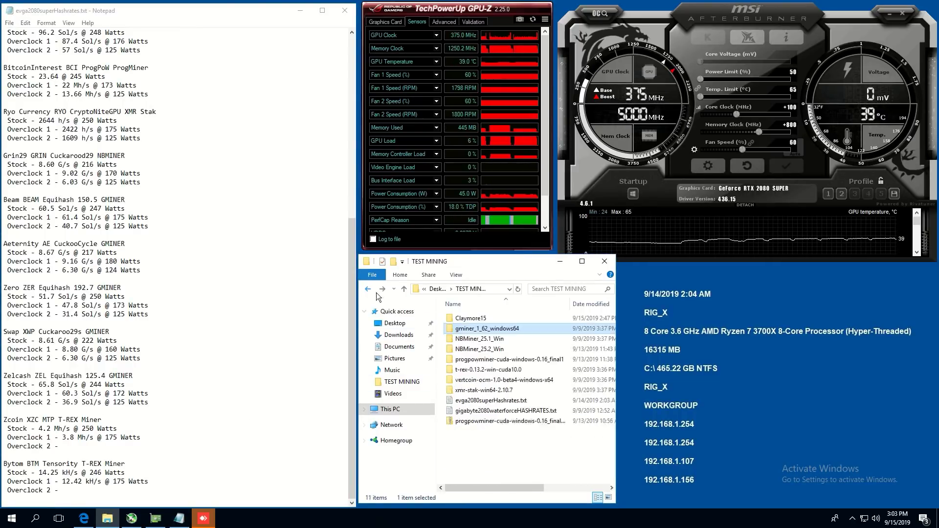
double_click(490, 369)
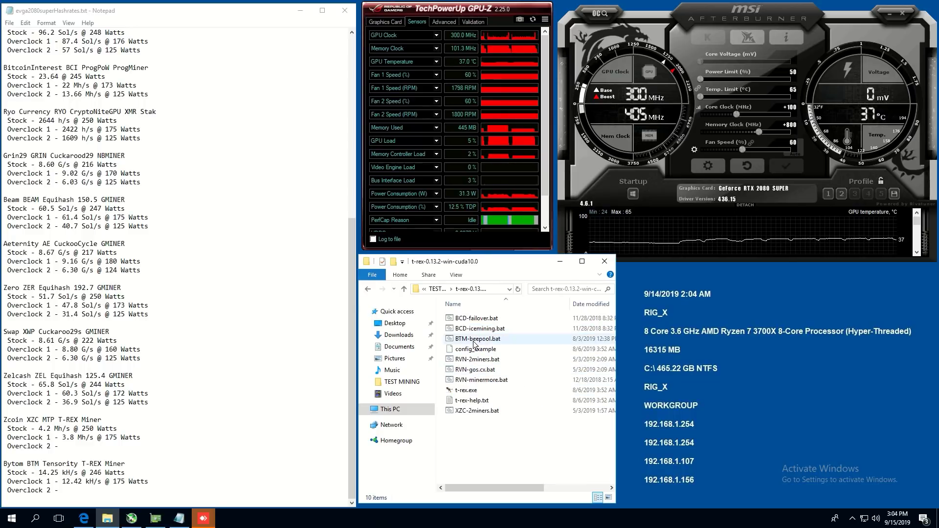
double_click(489, 413)
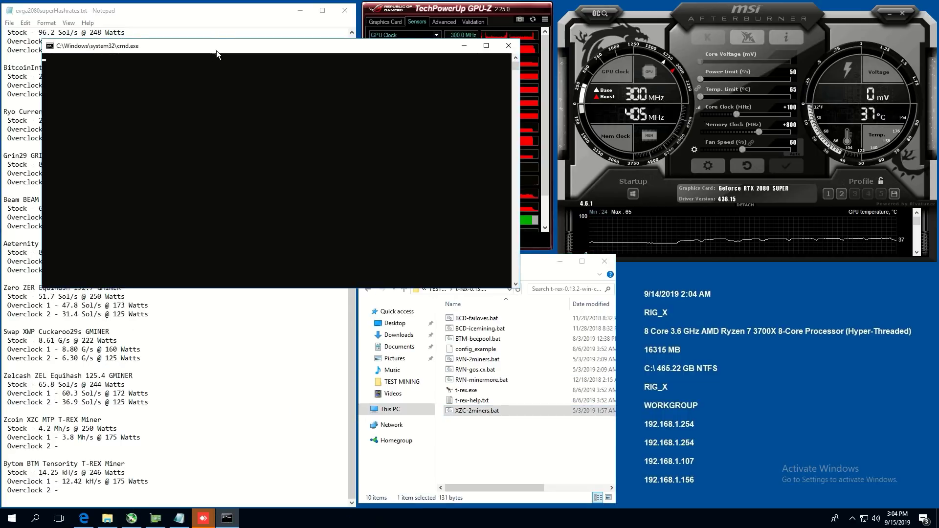
left_click_drag(217, 51, 533, 262)
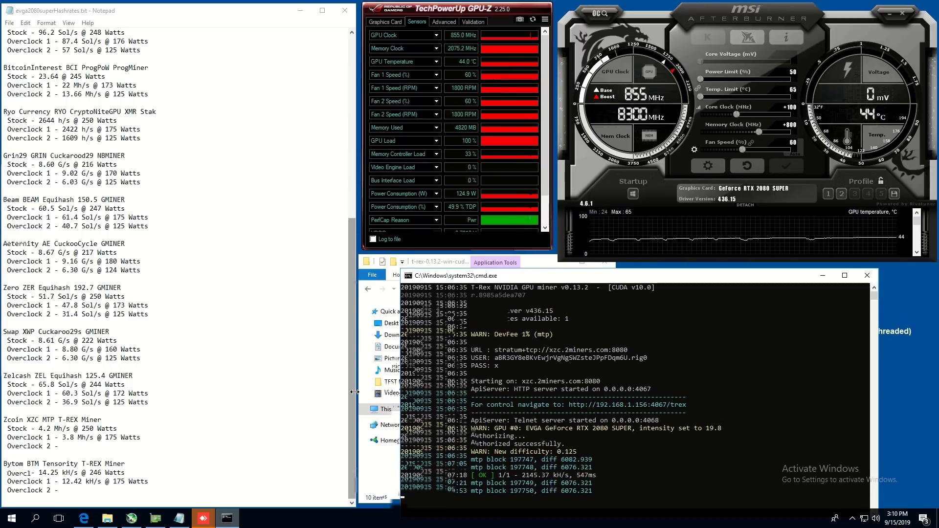
- Stop the Zcoin miner, close its console, and record "2.1 Mh/s @ 125 Watts" as Zcoin's Overclock 2 result in the hashrate notes
key("ctrl+c")
left_click(868, 276)
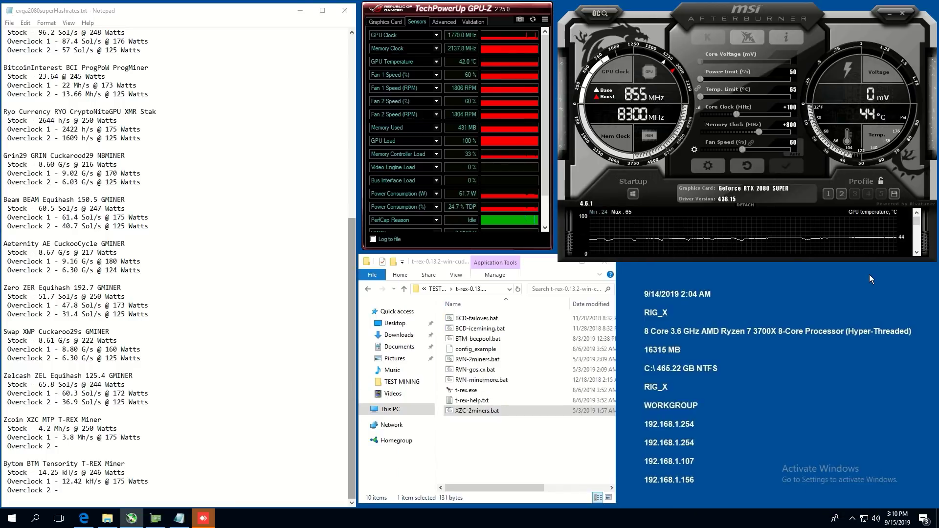
left_click(88, 449)
type("2.1 M")
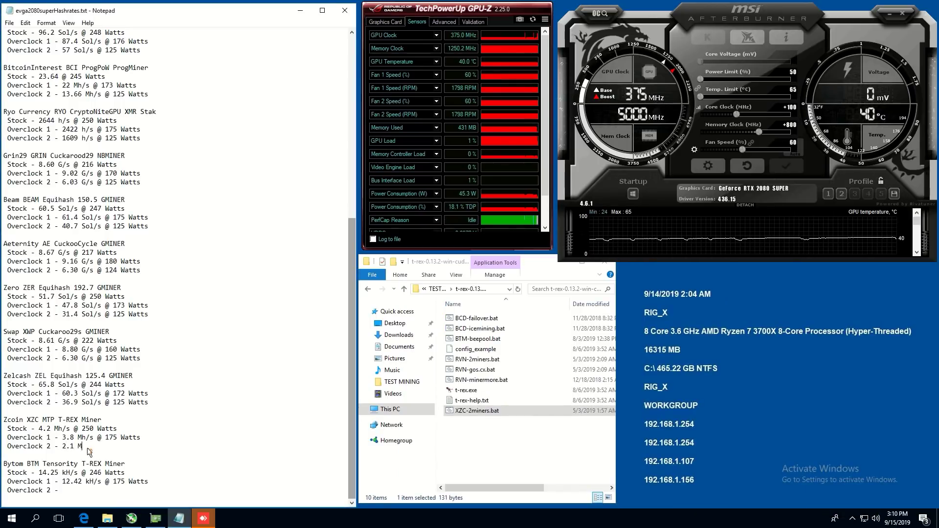
type("h/s @ 125 Watts")
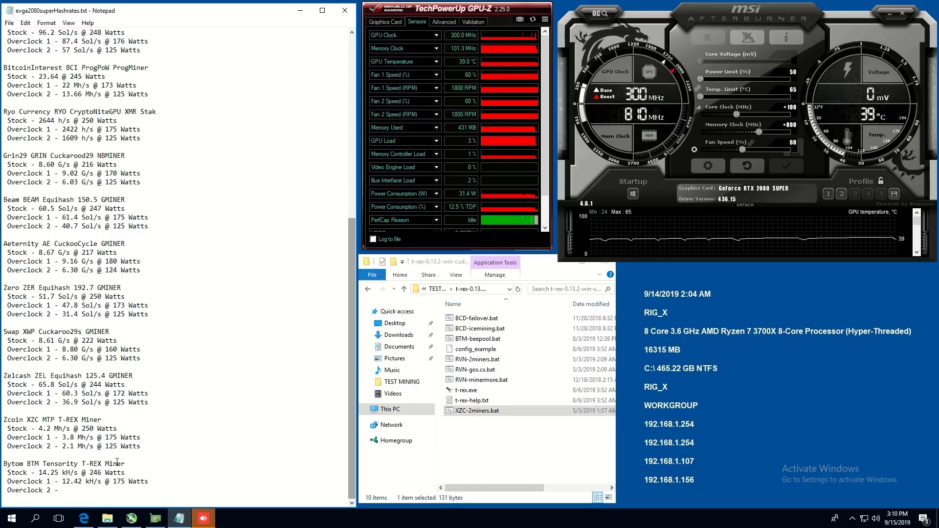
- Run BTM-beepool.bat, record "7.2 Kh/s @ 125 Watts" as Bytom's Overclock 2 result beside its console, and close the console and folder window
left_click(504, 453)
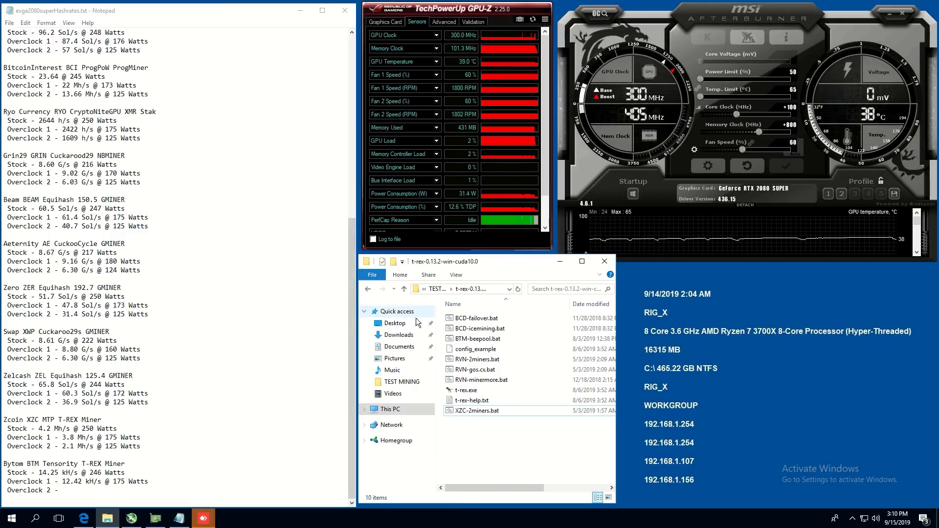
double_click(477, 340)
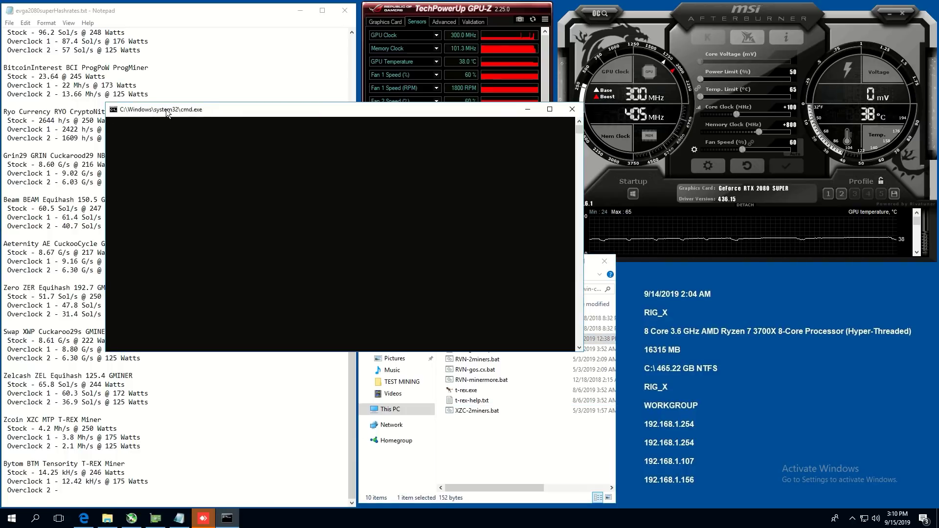
left_click_drag(166, 110, 422, 264)
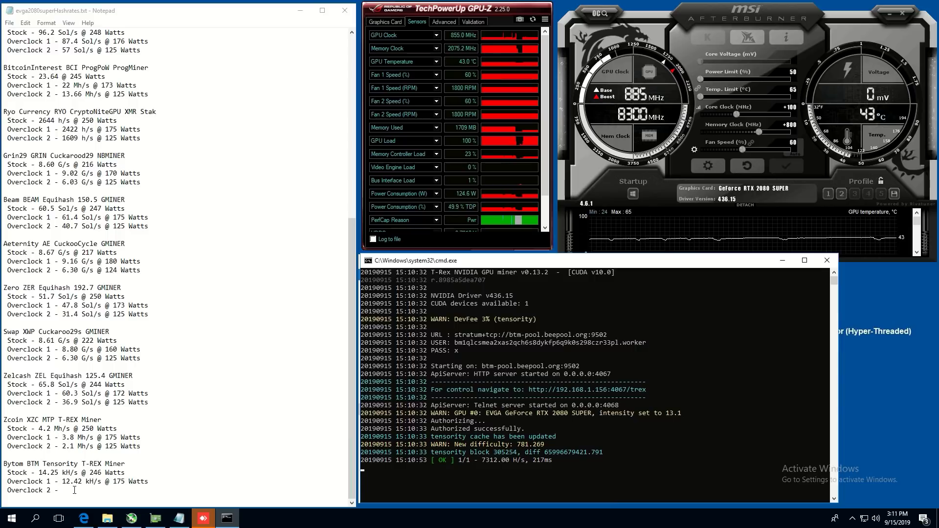
left_click(74, 491)
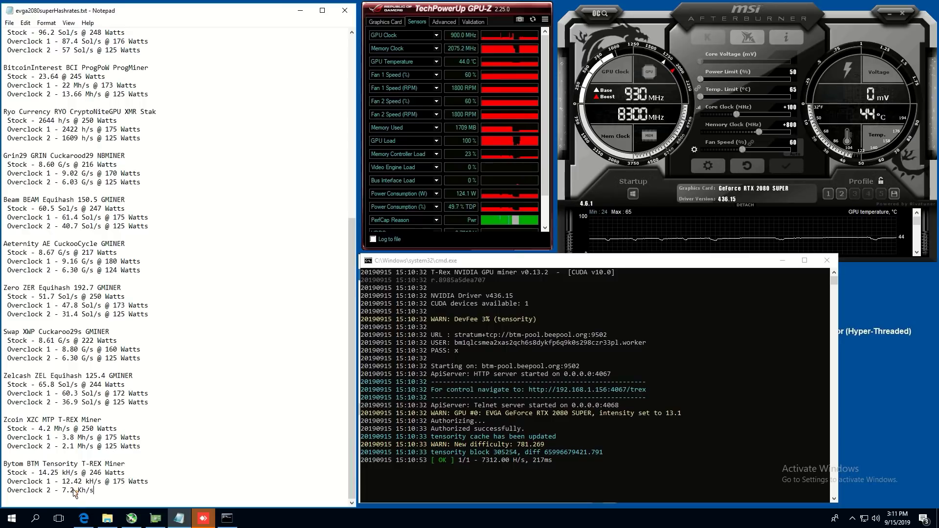
type("125 Wat")
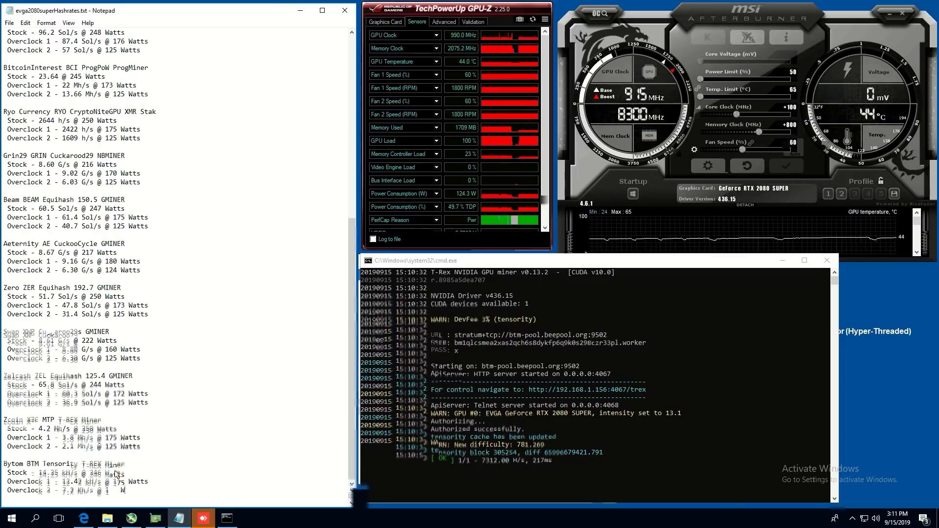
type("ts")
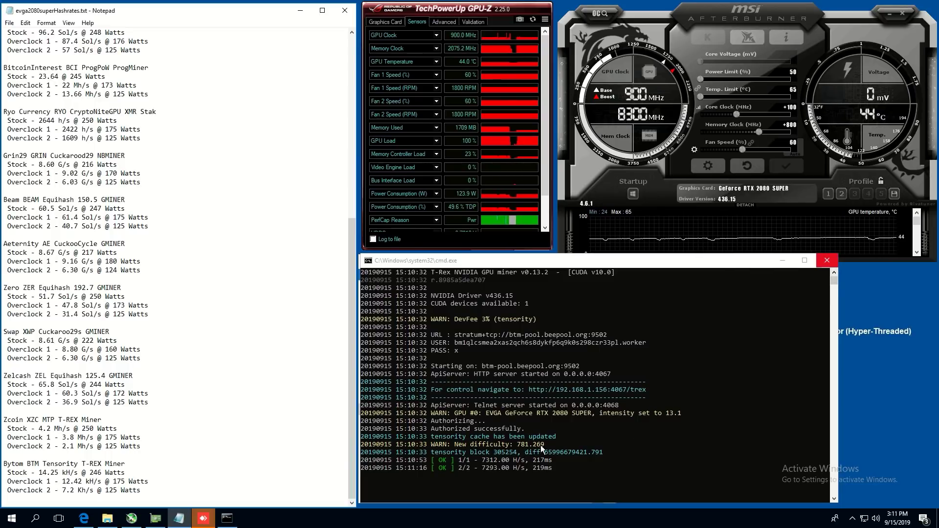
left_click(827, 262)
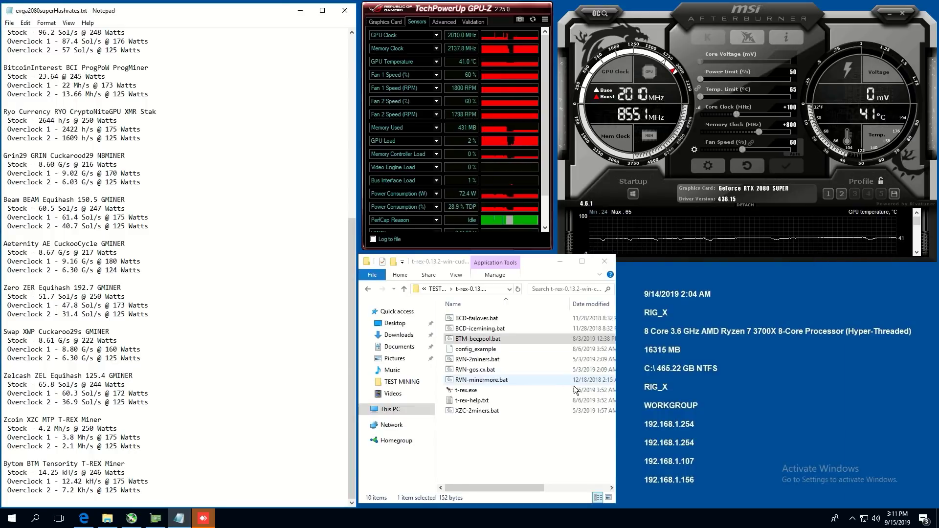
left_click(605, 262)
- Maximize the hashrate notes and review every coin's results from the MSI Afterburner settings down to Bytom
left_click_drag(4, 490, 217, 487)
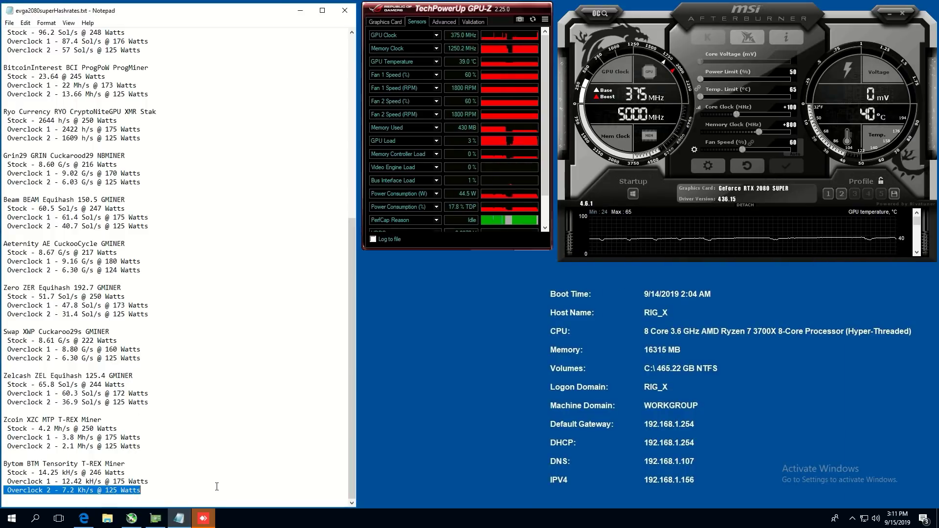
left_click(216, 486)
scroll(217, 487, "up", 12)
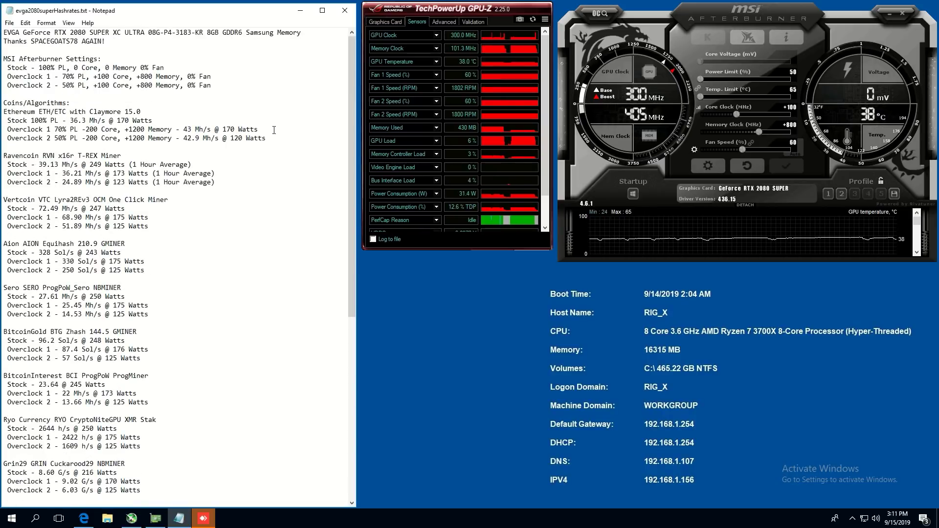
left_click(322, 11)
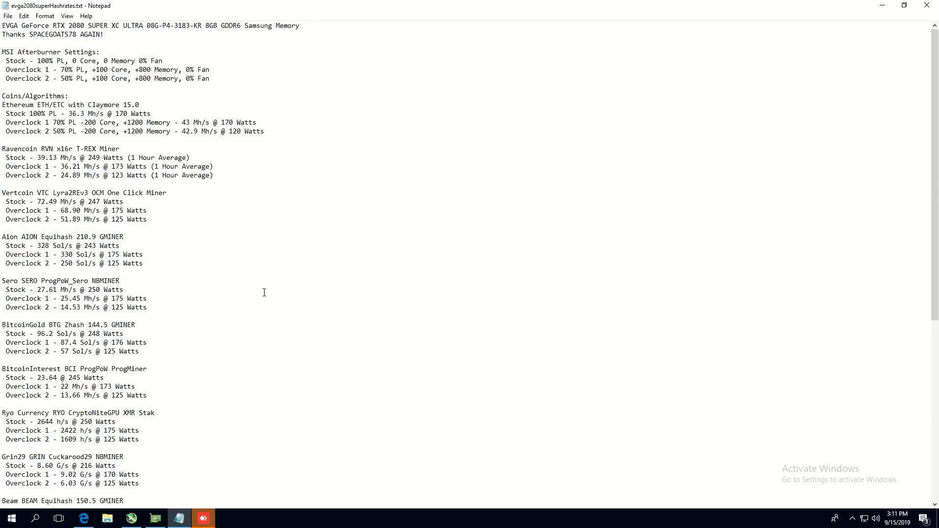
scroll(251, 265, "down", 11)
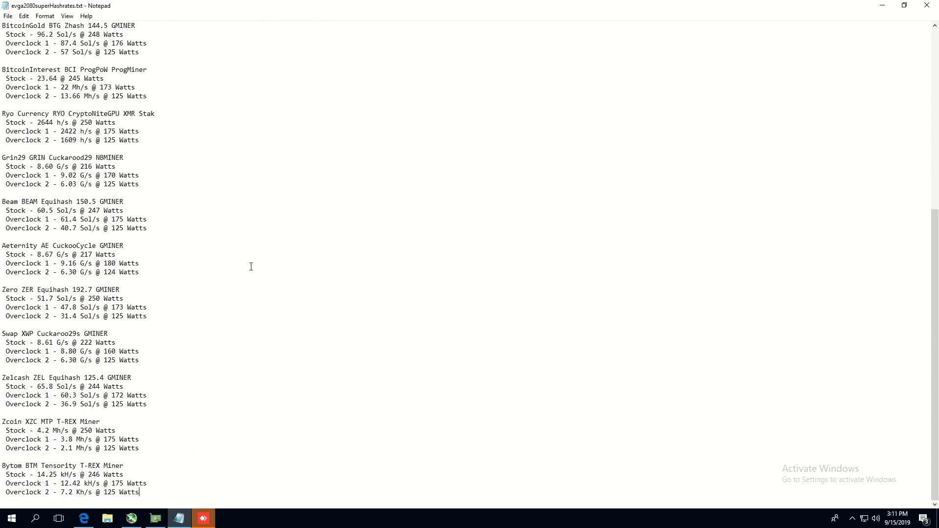
scroll(202, 373, "up", 3)
scroll(202, 373, "up", 3)
- Switch to Microsoft Edge to view the GPU Hashrate Videos playlist maximized, and return to the end of the hashrate notes in Notepad
left_click(84, 519)
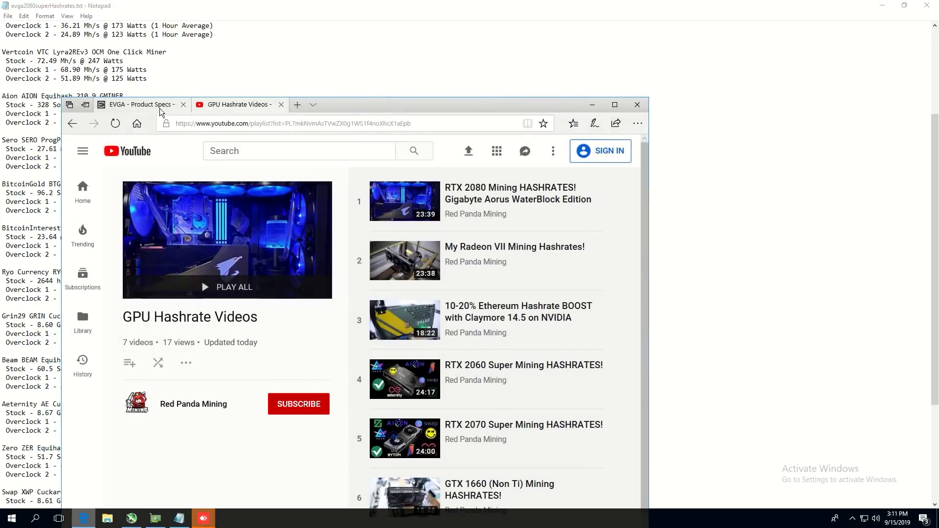
left_click(168, 107)
double_click(372, 104)
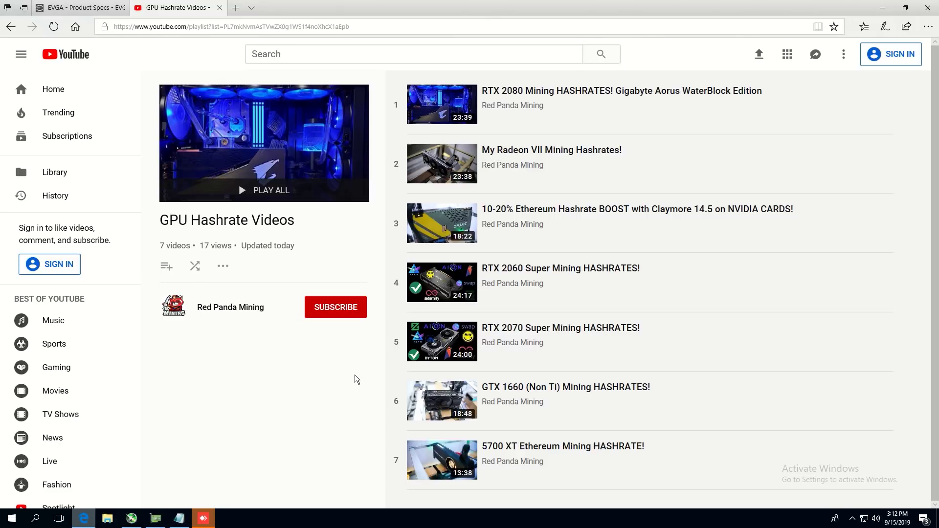
left_click(179, 519)
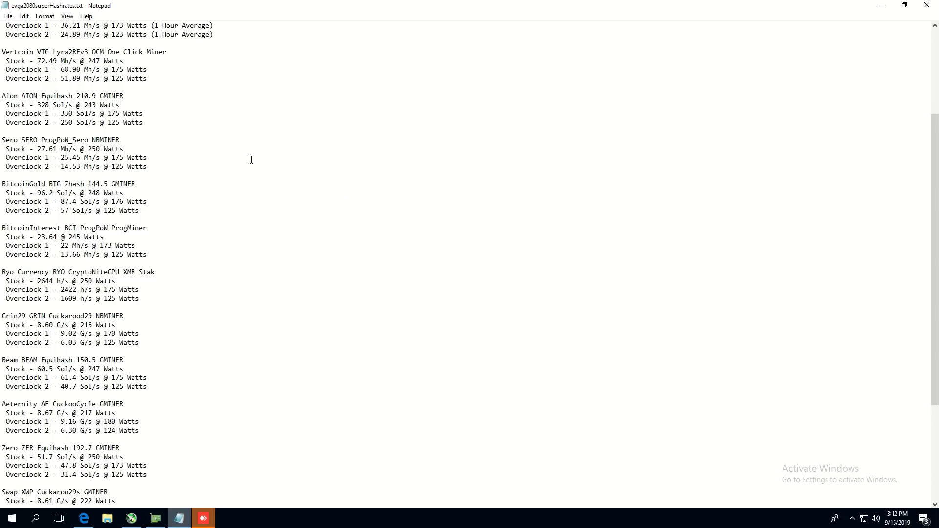
scroll(259, 250, "down", 6)
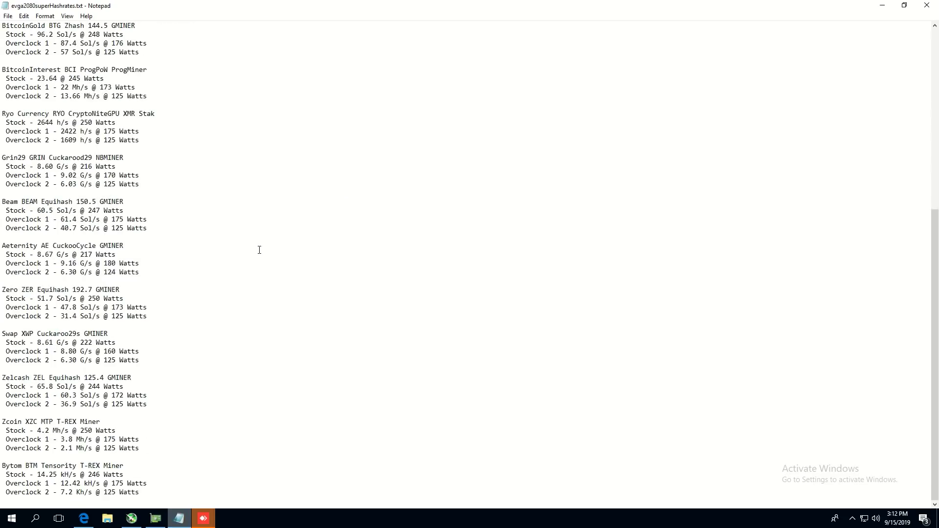